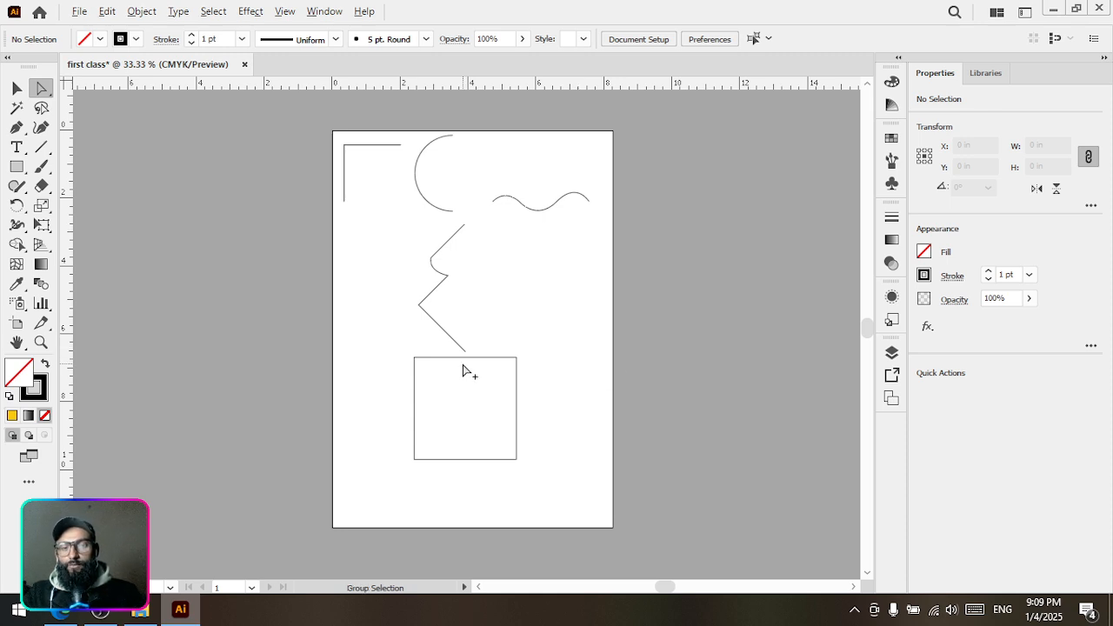
# - Select the whole square below the zigzag line, switch to Direct Selection to show its corner points, and deselect it
pyautogui.scroll(3, 461, 365)
pyautogui.moveTo(478, 392); pyautogui.dragTo(517, 308)
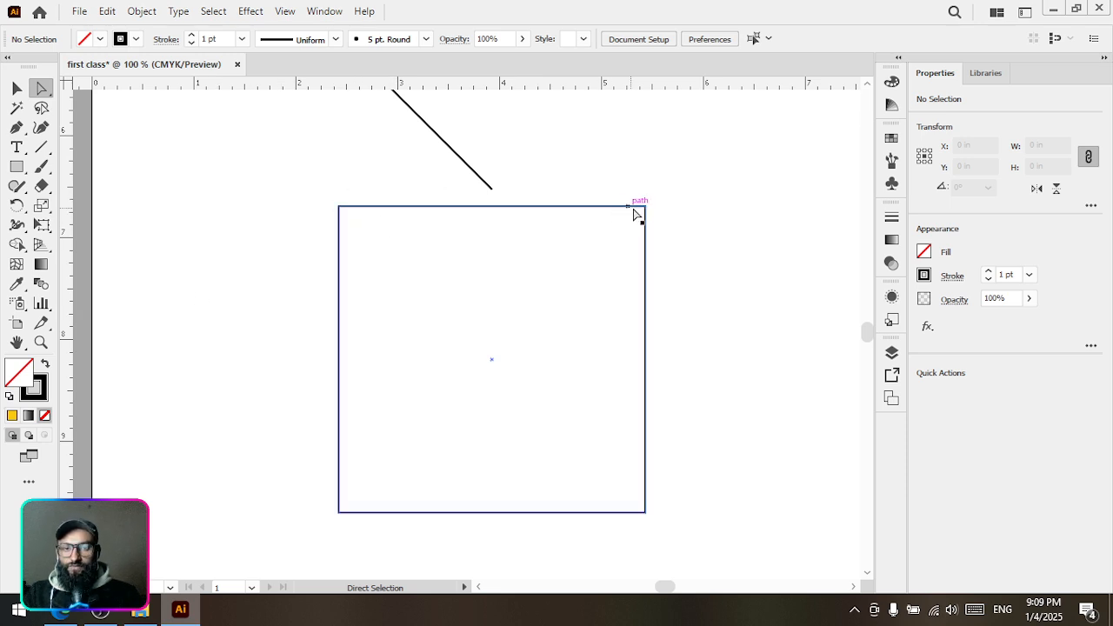
pyautogui.click(16, 89)
pyautogui.click(396, 206)
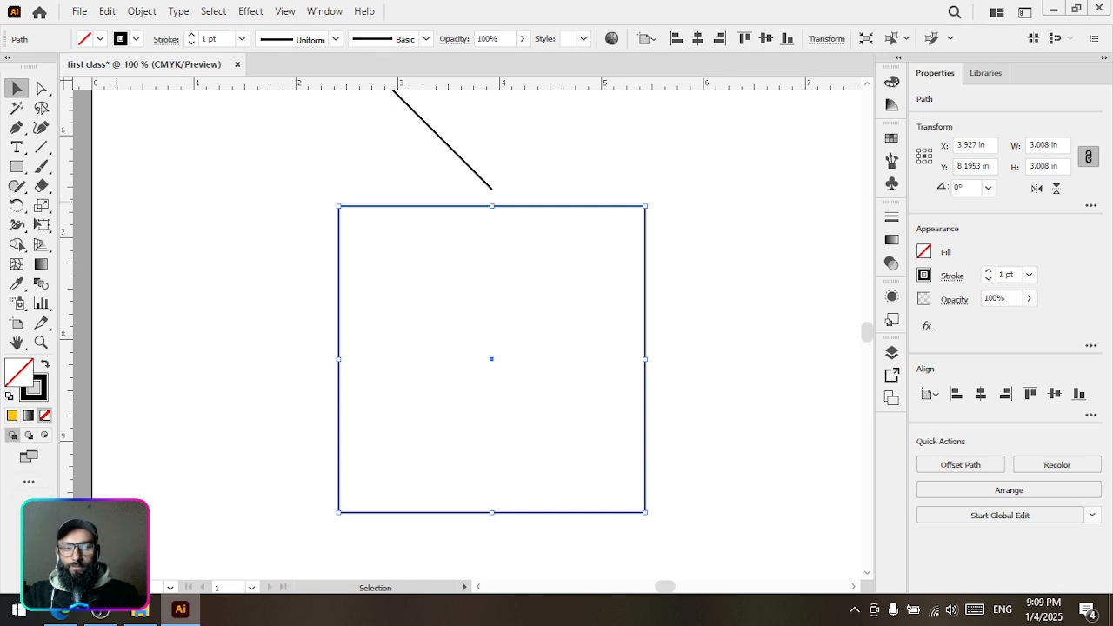
pyautogui.click(41, 89)
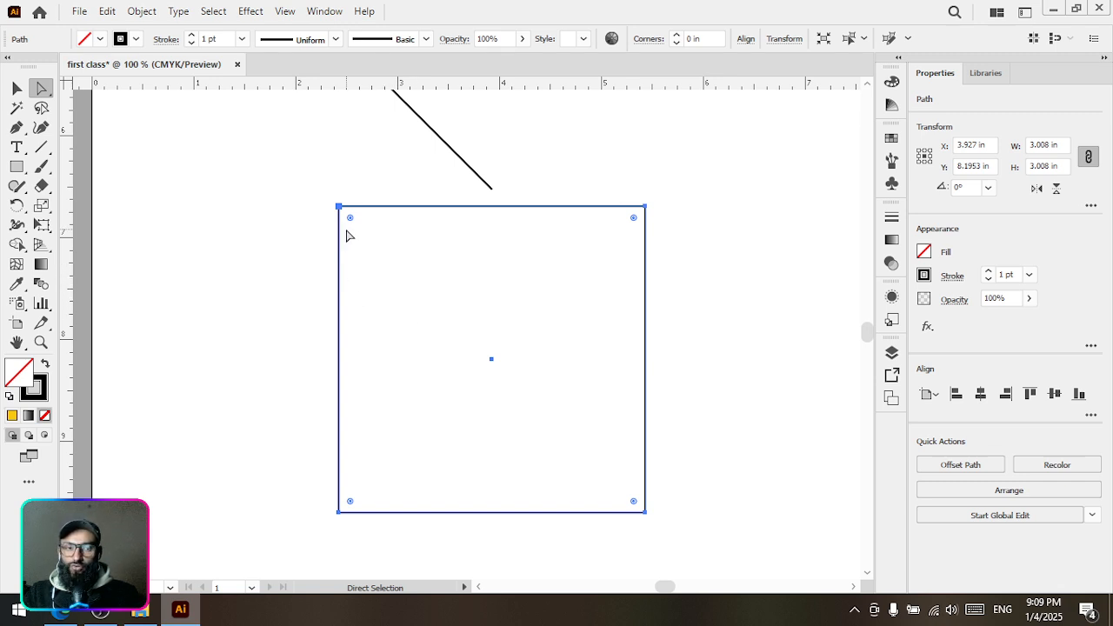
pyautogui.click(271, 235)
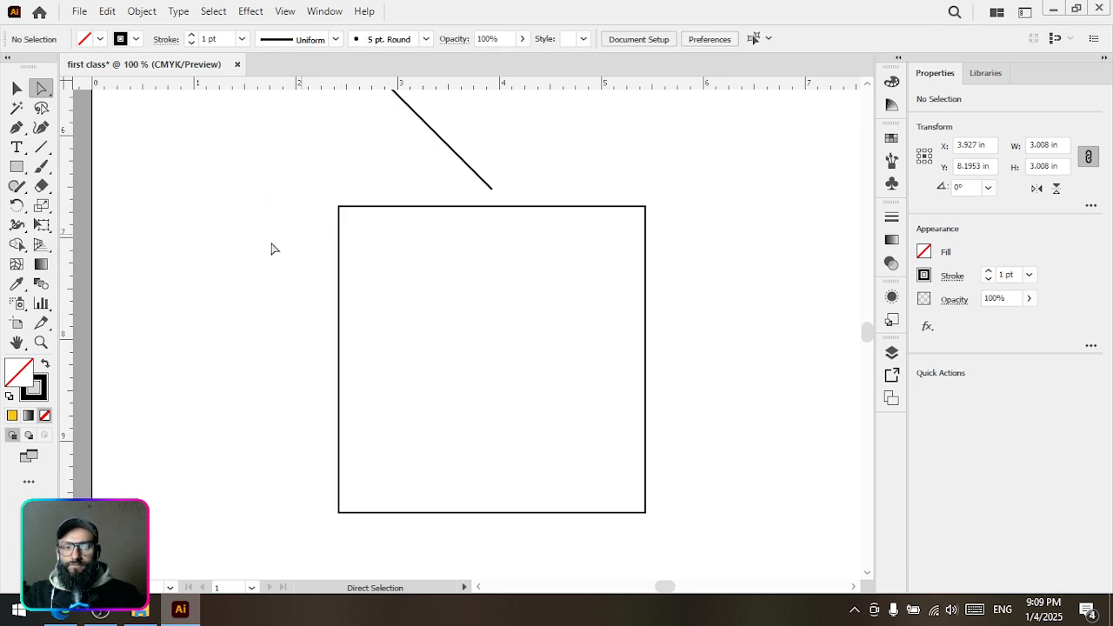
# - Select each of the square's four corner anchor points individually with Direct Selection
pyautogui.click(370, 208)
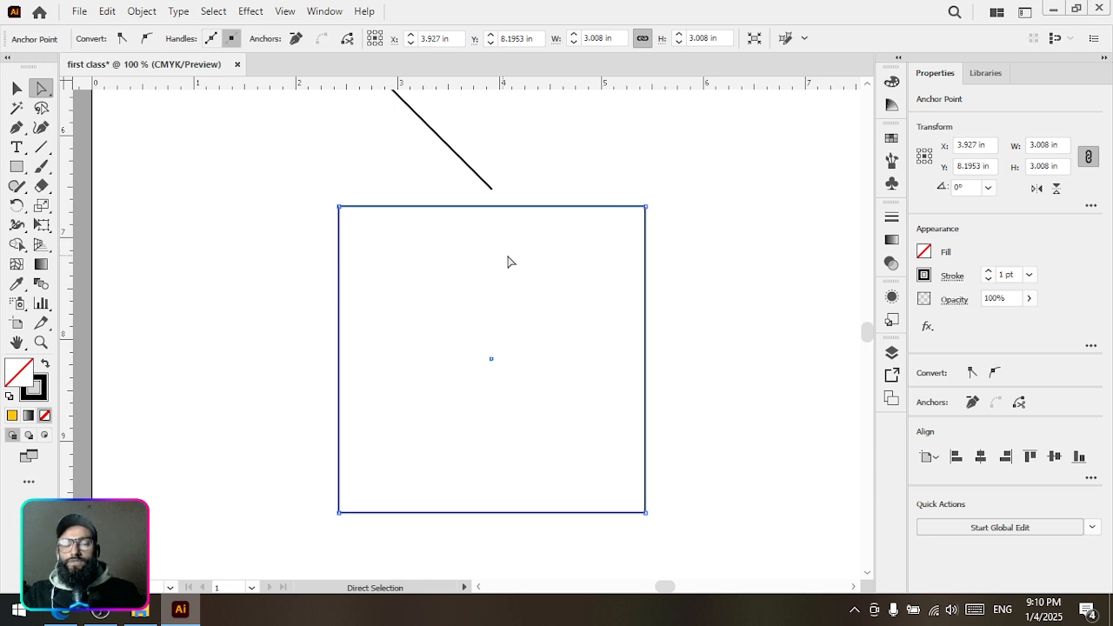
pyautogui.click(645, 206)
pyautogui.click(339, 207)
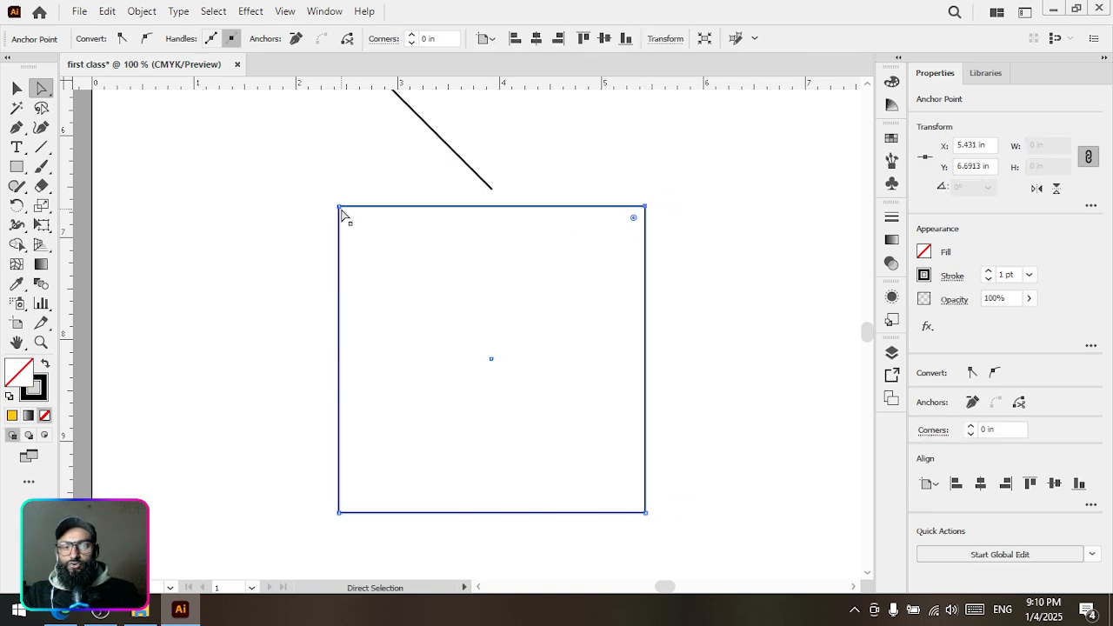
pyautogui.click(340, 512)
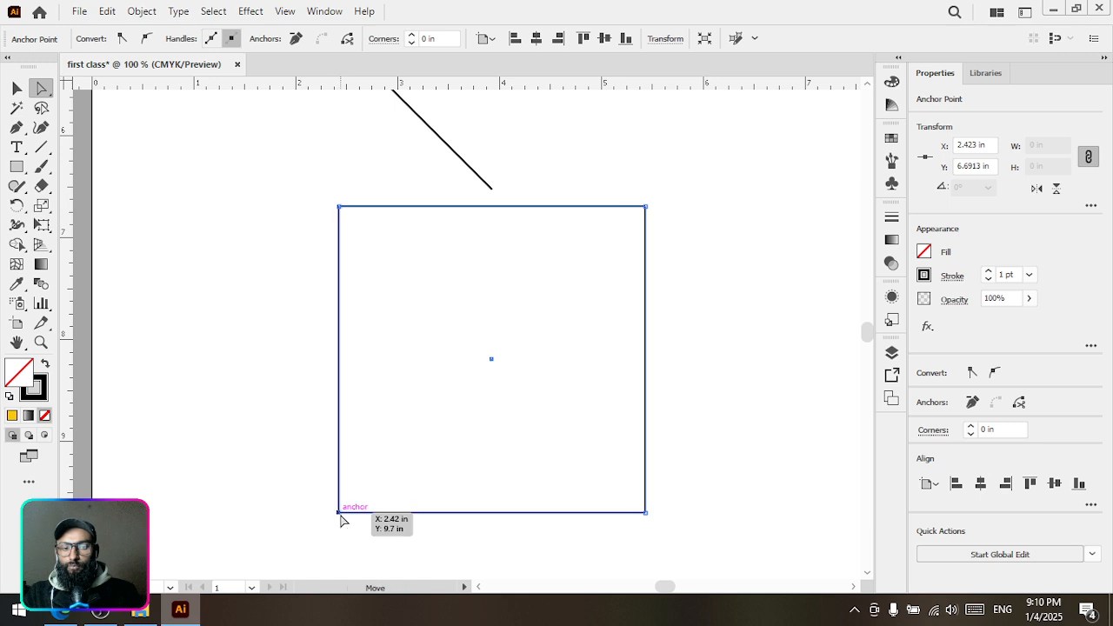
pyautogui.click(646, 513)
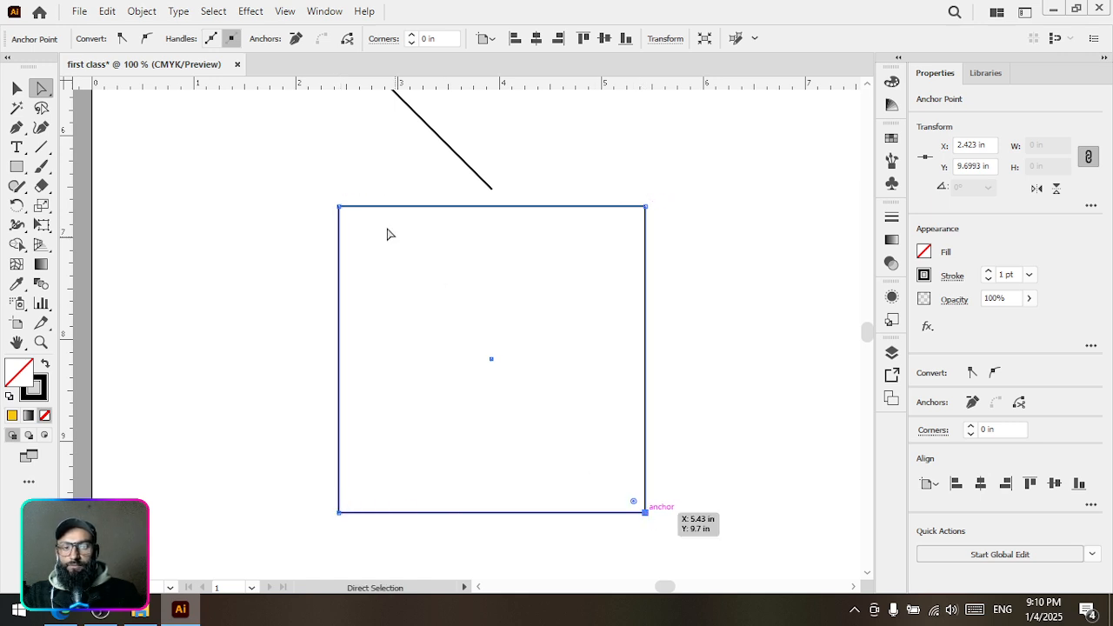
pyautogui.click(339, 207)
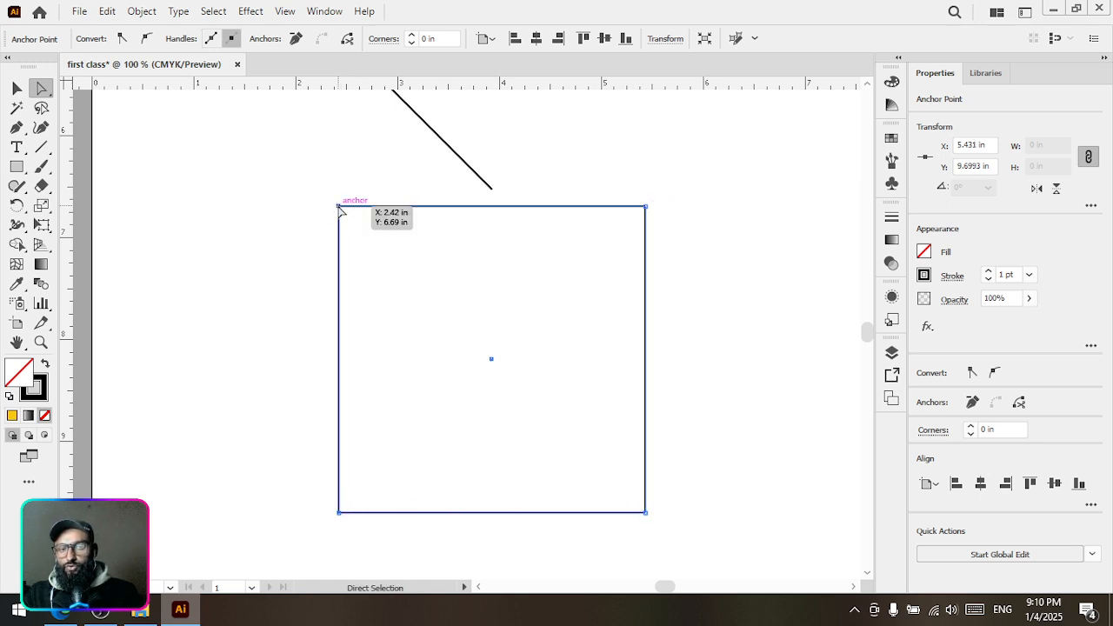
pyautogui.click(644, 209)
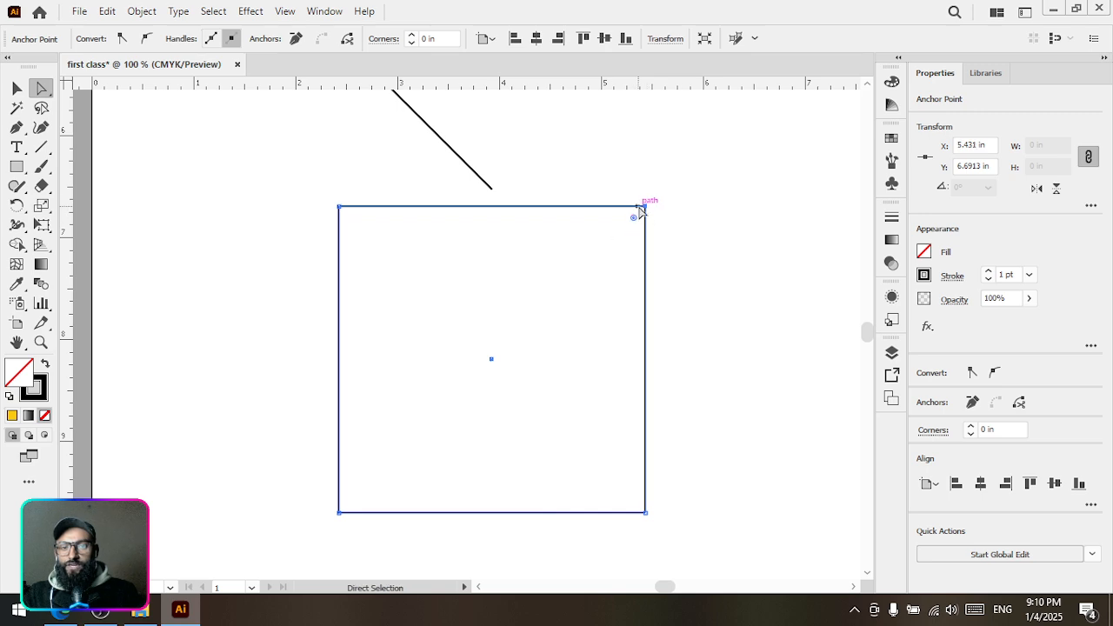
# - Move the square's upper-right anchor point slightly outward along the horizontal to about X 5.48 in
pyautogui.moveTo(646, 209)
pyautogui.mouseDown()
pyautogui.moveTo(708, 194)
pyautogui.moveTo(716, 154)
pyautogui.moveTo(641, 164)
pyautogui.moveTo(565, 298)
pyautogui.moveTo(369, 472)
pyautogui.moveTo(417, 470)
pyautogui.moveTo(699, 162)
pyautogui.moveTo(633, 238)
pyautogui.moveTo(650, 207)
pyautogui.mouseUp()
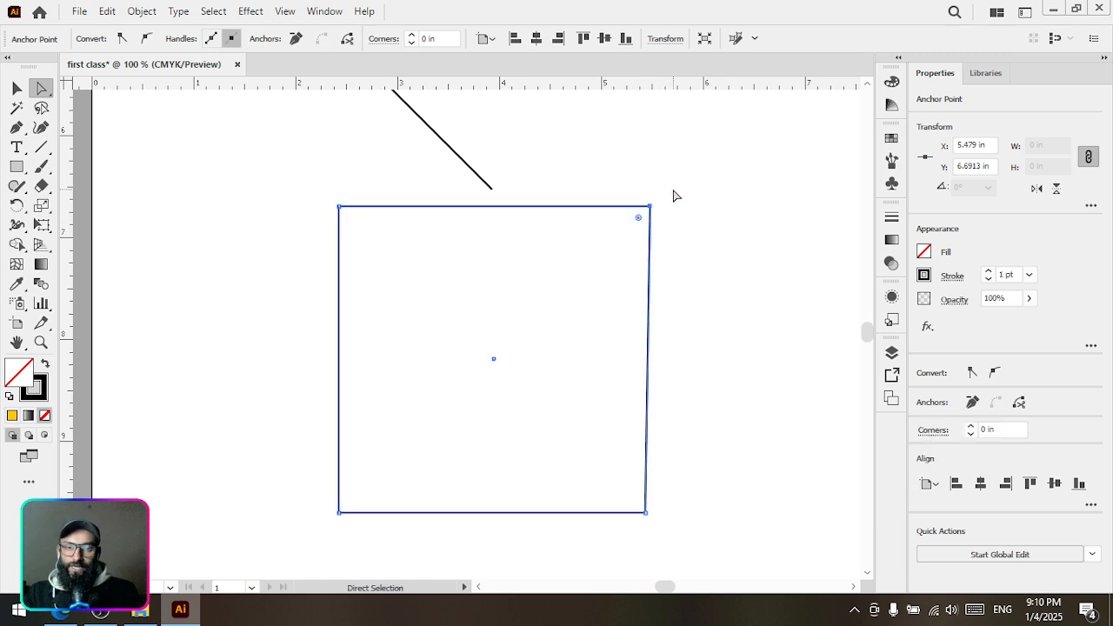
pyautogui.click(658, 189)
pyautogui.moveTo(656, 211)
pyautogui.mouseDown()
pyautogui.moveTo(547, 273)
pyautogui.moveTo(380, 462)
pyautogui.moveTo(567, 335)
pyautogui.moveTo(636, 250)
pyautogui.moveTo(641, 200)
pyautogui.moveTo(645, 220)
pyautogui.moveTo(650, 207)
pyautogui.mouseUp()
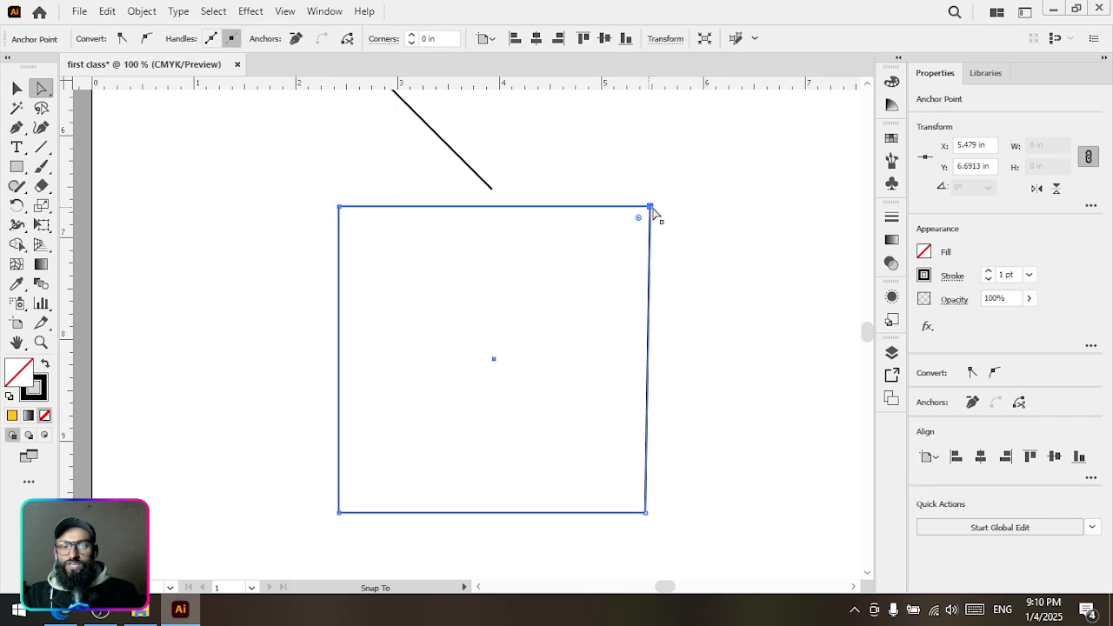
pyautogui.click(683, 196)
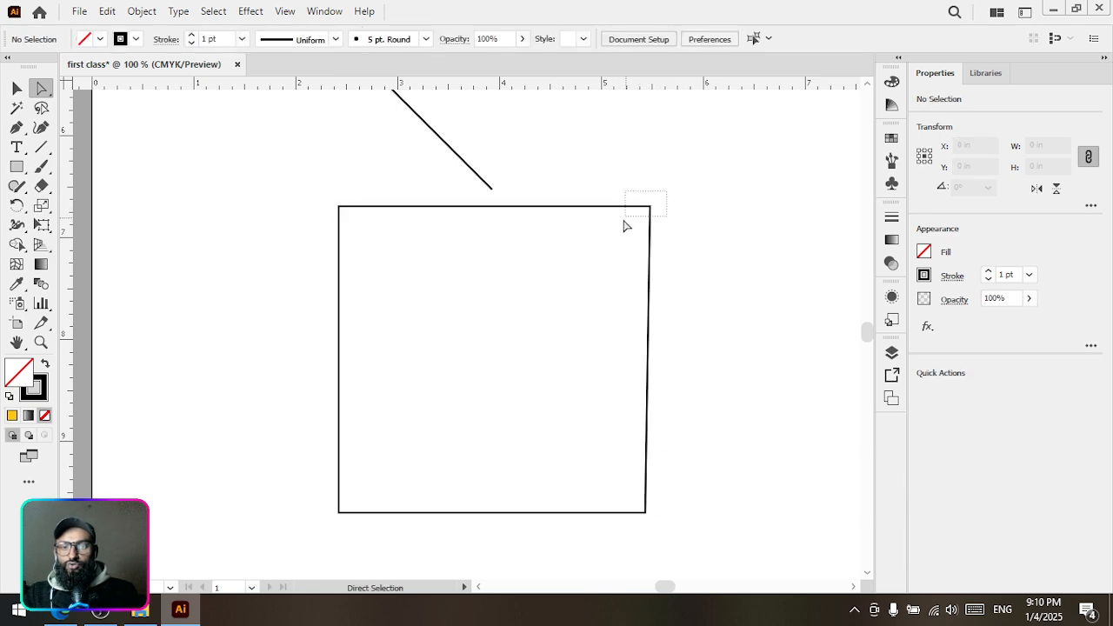
pyautogui.click(651, 207)
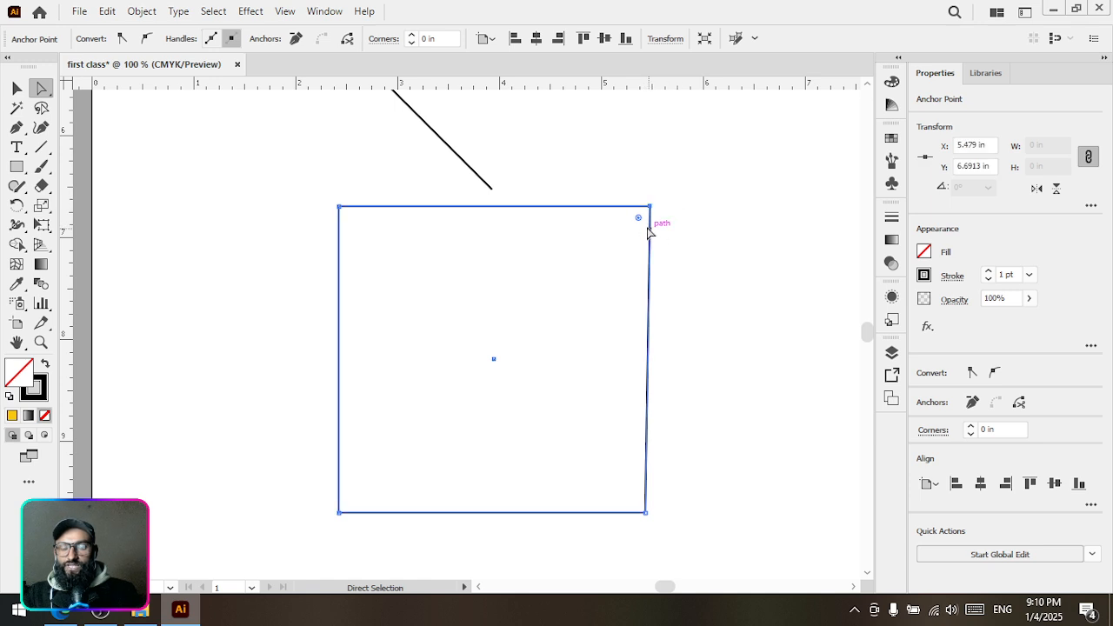
pyautogui.click(664, 194)
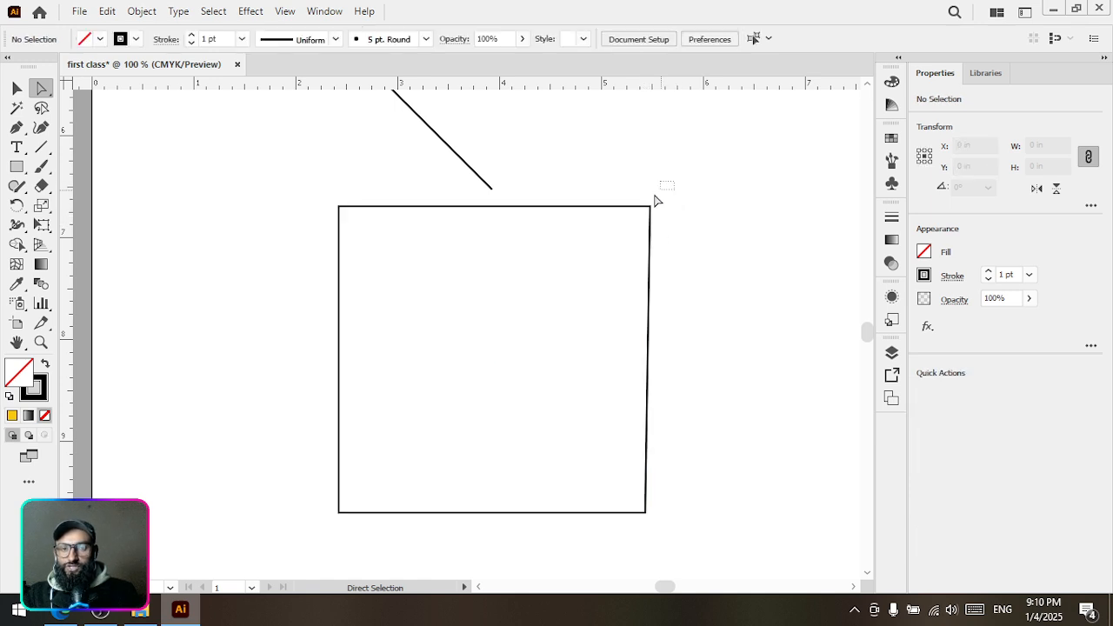
# - Round the square's upper-right and lower-left corners with the live corner widgets, then deselect the shape
pyautogui.click(640, 217)
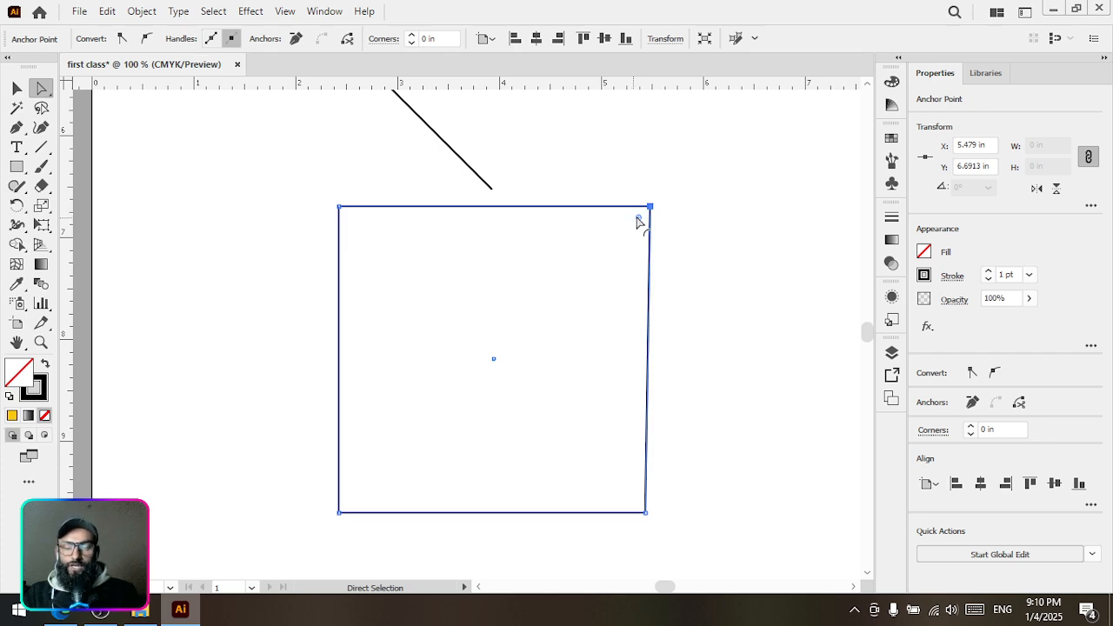
pyautogui.moveTo(639, 220); pyautogui.dragTo(561, 290)
pyautogui.moveTo(244, 469); pyautogui.dragTo(435, 427)
pyautogui.hotkey('ctrl', 'z')
pyautogui.click(284, 226)
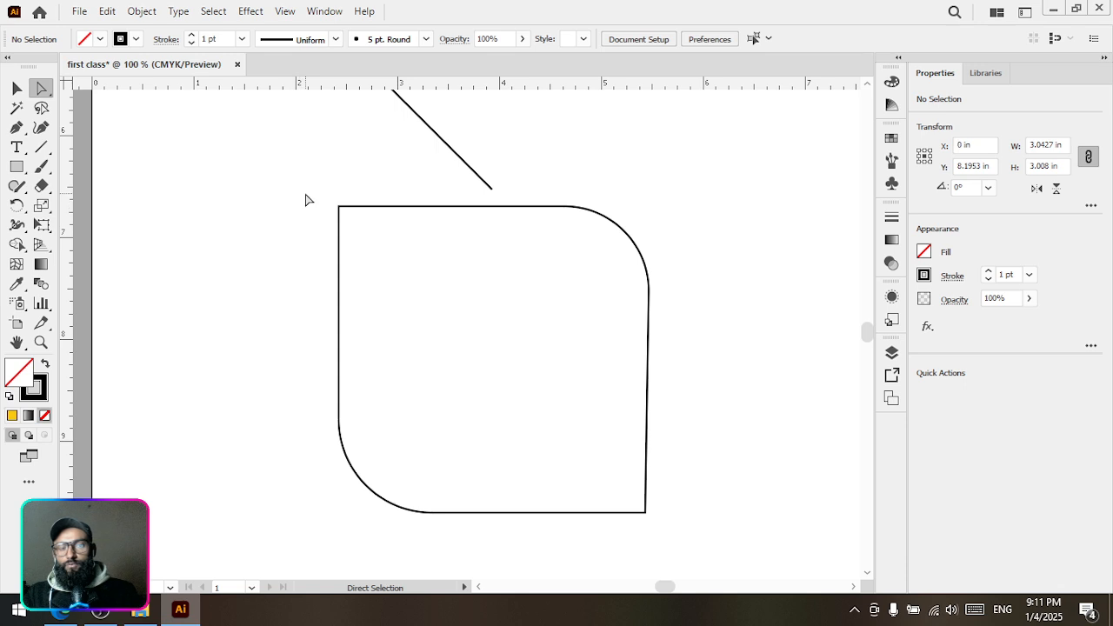
# - Select only the shape's sharp upper-left anchor point and convert it to a smooth point
pyautogui.moveTo(301, 164); pyautogui.dragTo(370, 282)
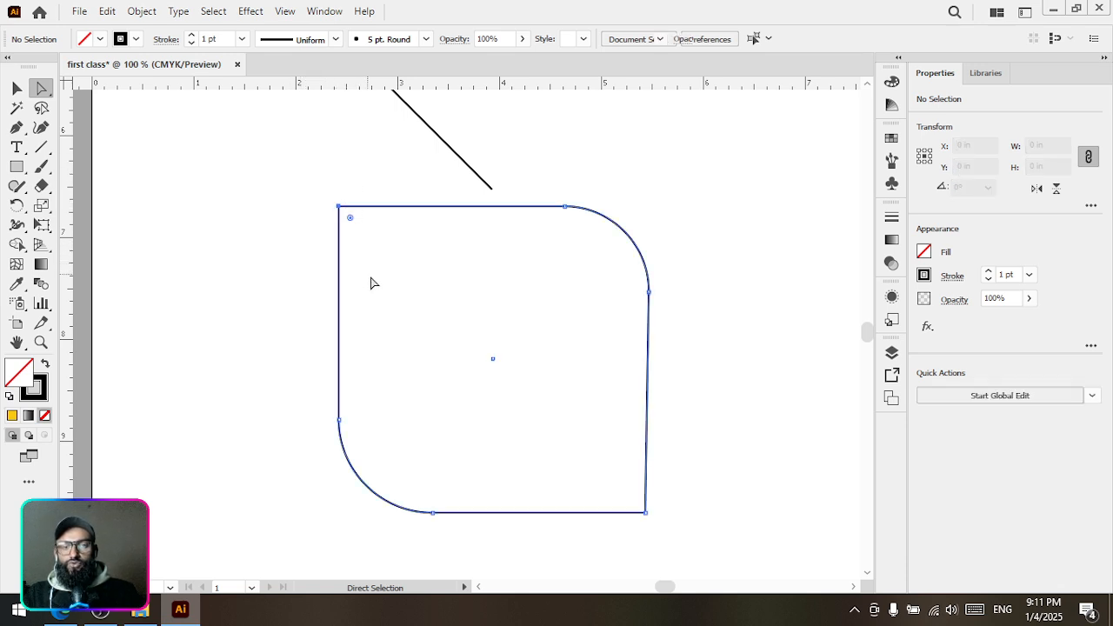
pyautogui.moveTo(314, 188); pyautogui.dragTo(365, 239)
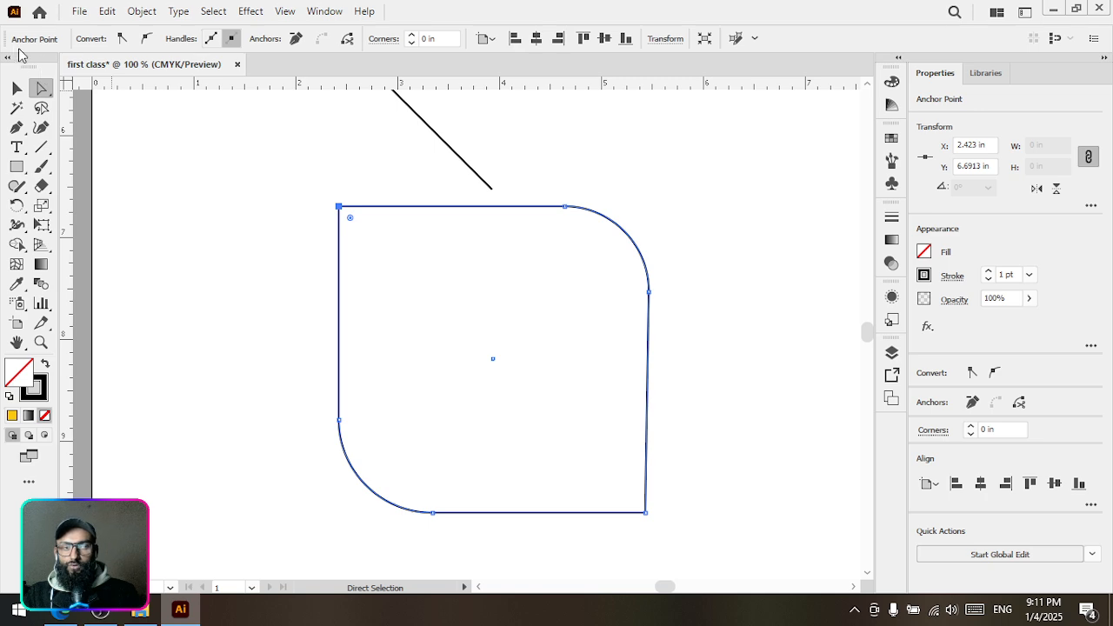
pyautogui.click(322, 12)
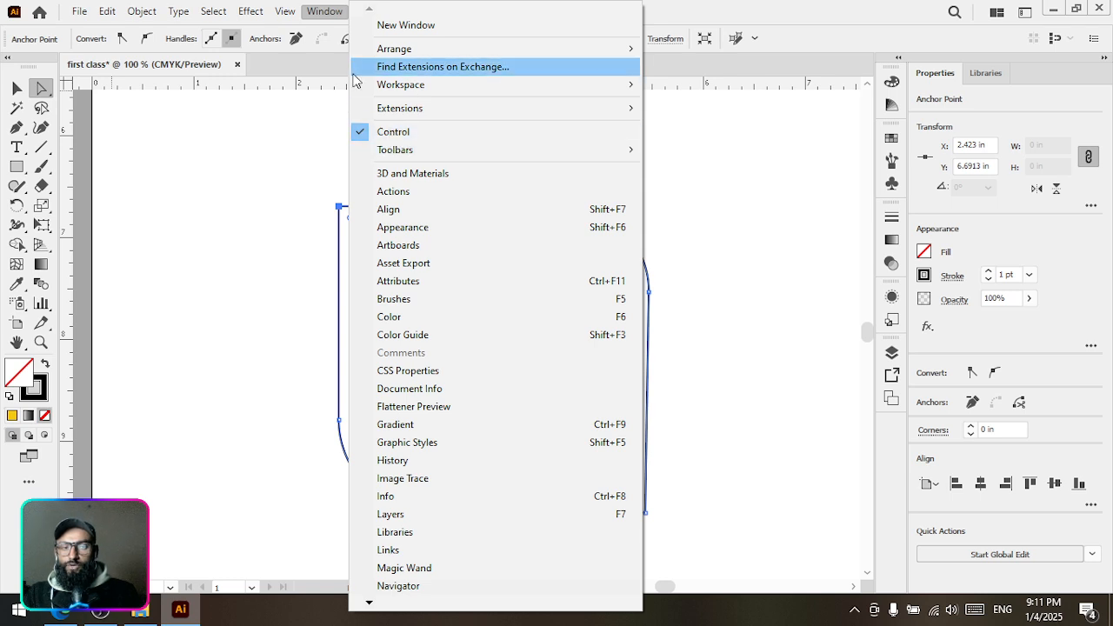
pyautogui.click(323, 12)
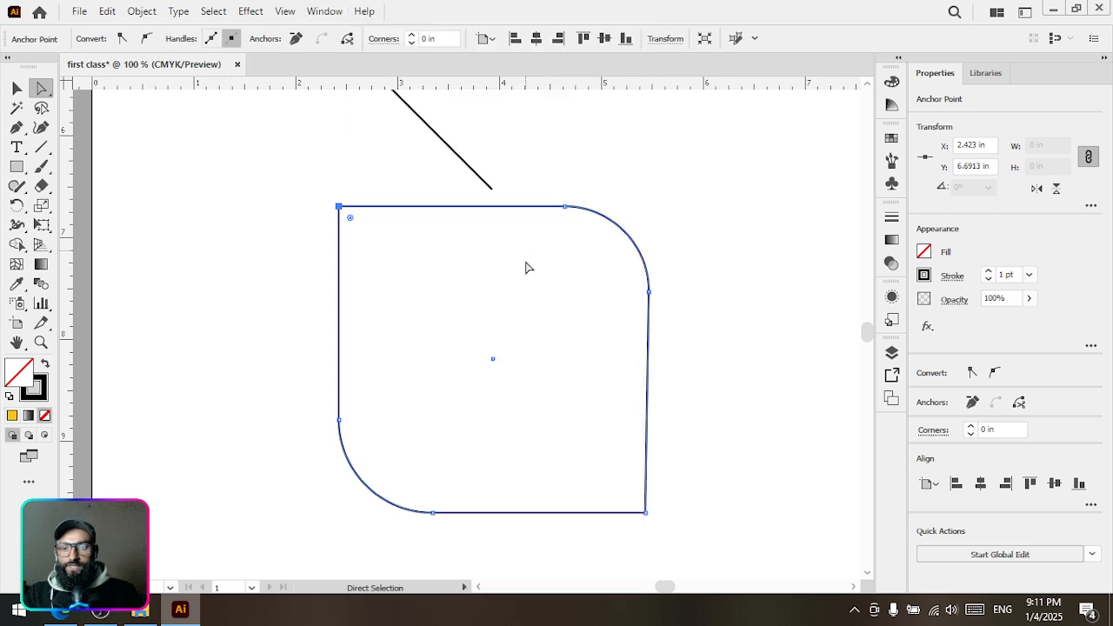
pyautogui.click(149, 40)
# - Move the smooth upper-left anchor to about X 2.39 in, Y 6.53 in, and lengthen both its handles to bulge the adjoining curves
pyautogui.moveTo(340, 208)
pyautogui.mouseDown()
pyautogui.moveTo(377, 239)
pyautogui.moveTo(337, 192)
pyautogui.mouseUp()
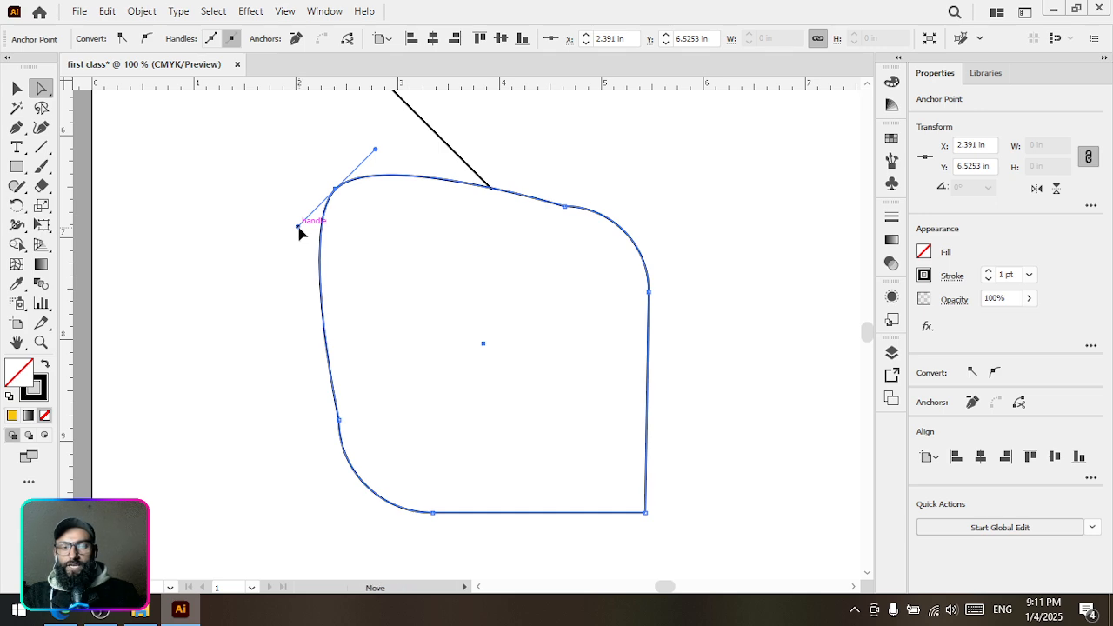
pyautogui.moveTo(297, 227); pyautogui.dragTo(230, 345)
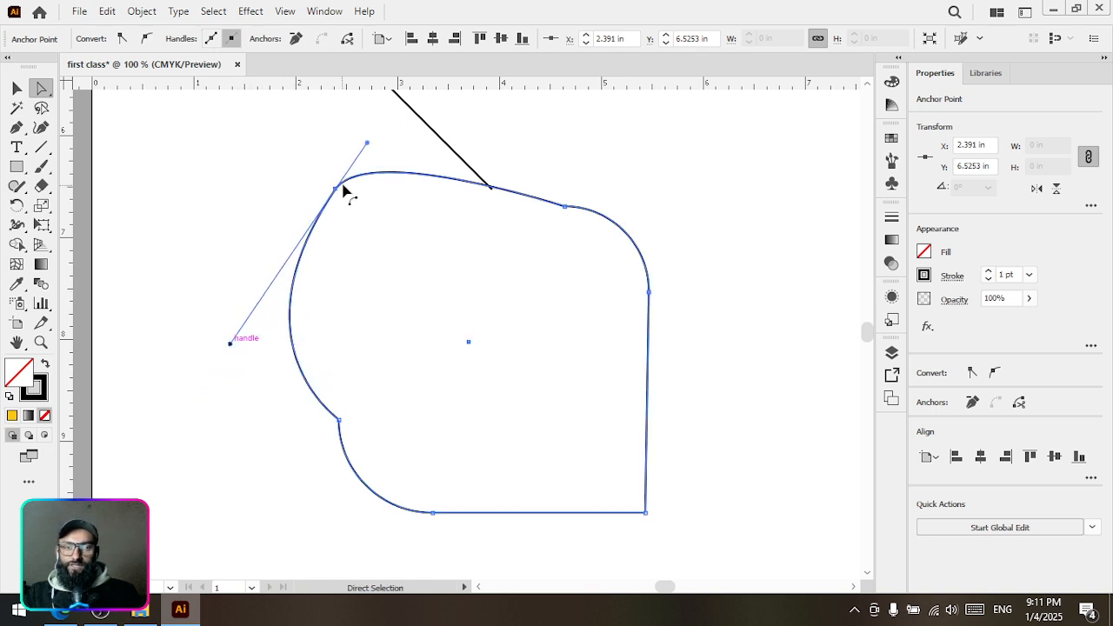
pyautogui.moveTo(368, 143); pyautogui.dragTo(437, 122)
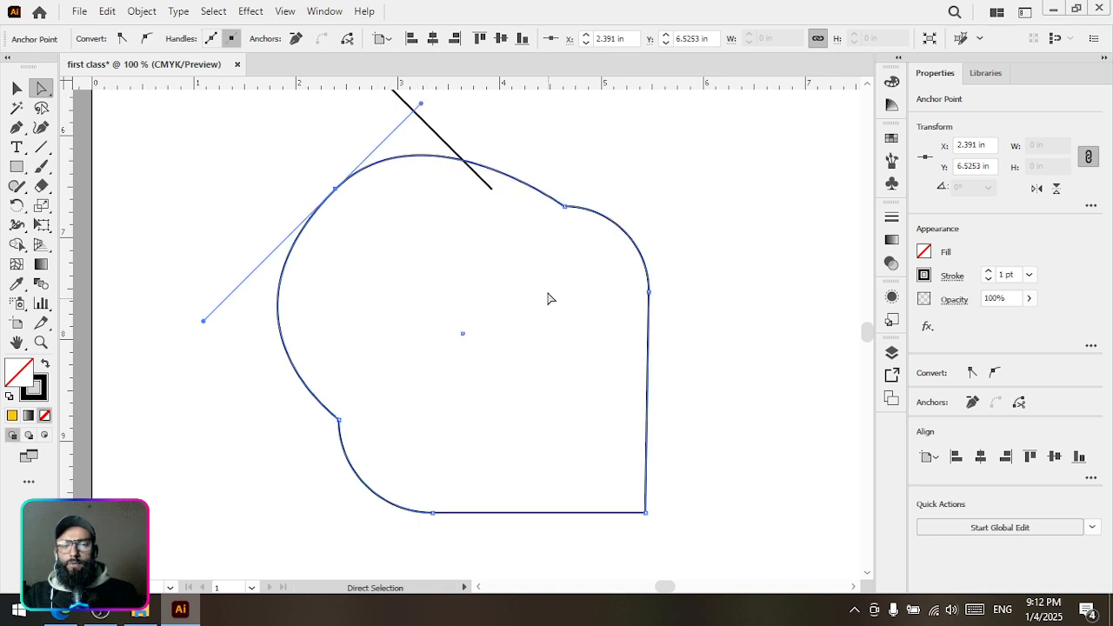
# - Move the whole reshaped square down and to the left, centring it at about X 3.24 in, Y 8.99 in
pyautogui.moveTo(548, 298); pyautogui.dragTo(546, 474)
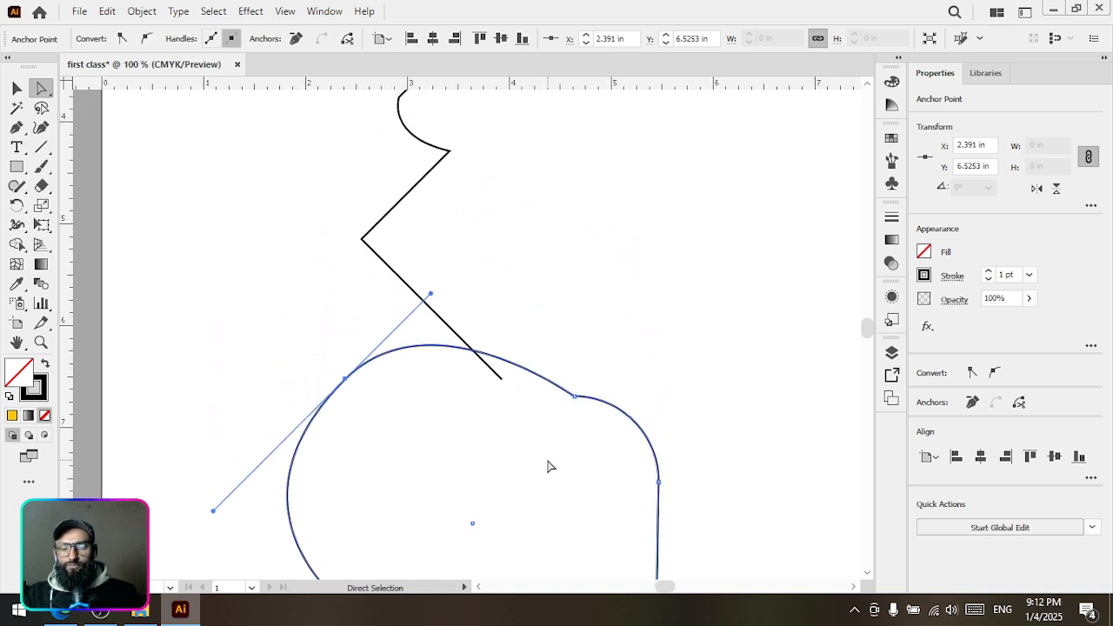
pyautogui.click(18, 87)
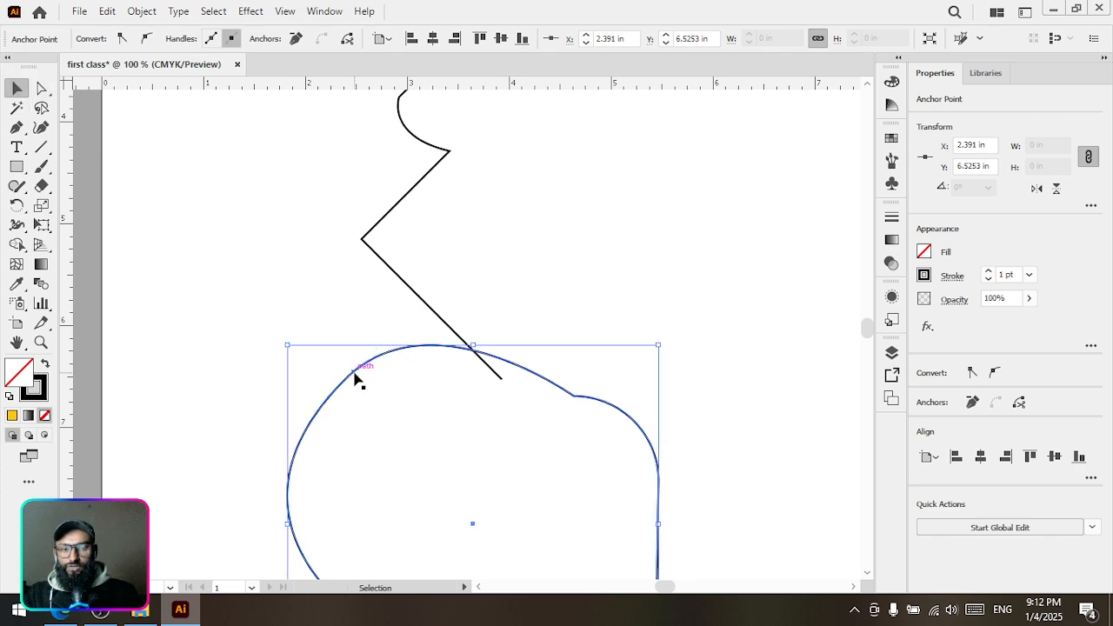
pyautogui.moveTo(357, 375); pyautogui.dragTo(331, 447)
# - Select both open endpoints of the L-shaped path near the artboard's upper-left corner and join them into a closed triangle
pyautogui.moveTo(455, 199); pyautogui.dragTo(427, 299)
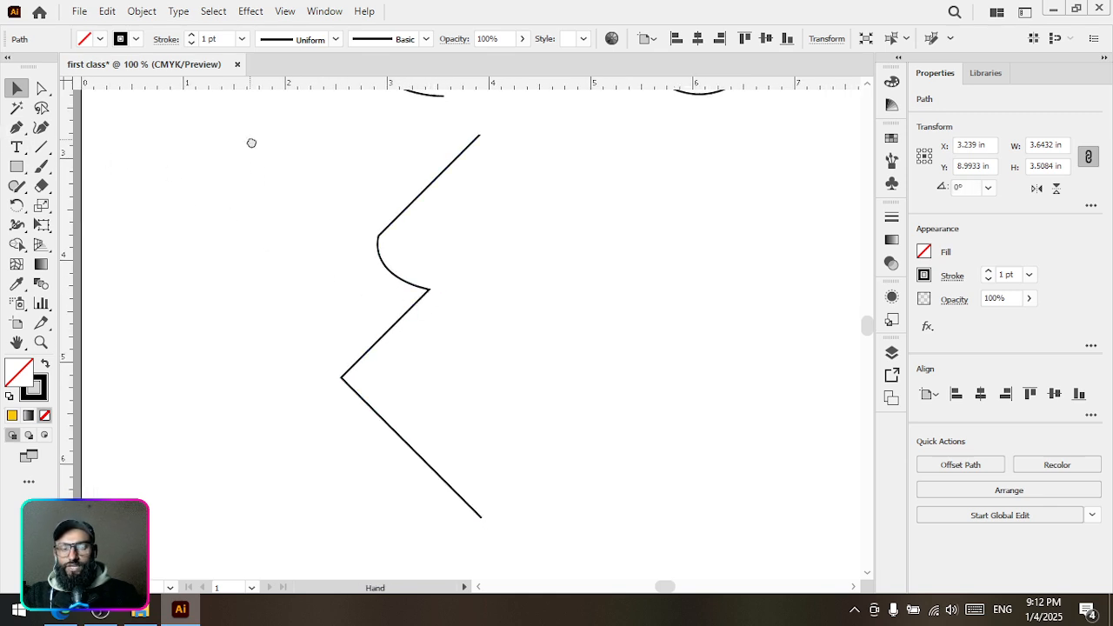
pyautogui.moveTo(251, 143); pyautogui.dragTo(380, 400)
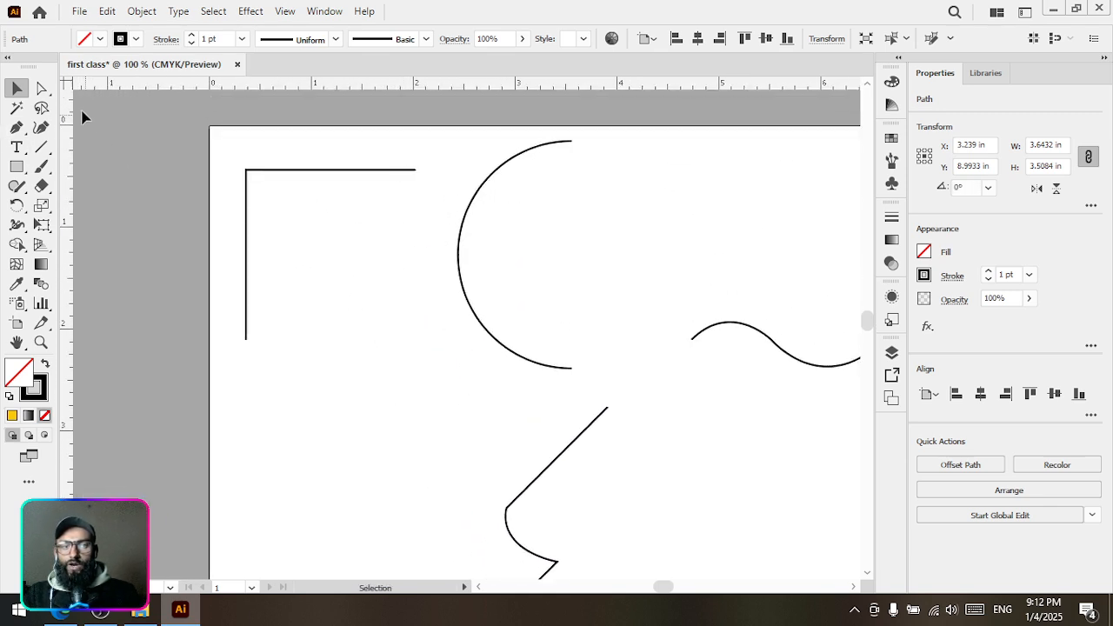
pyautogui.click(41, 88)
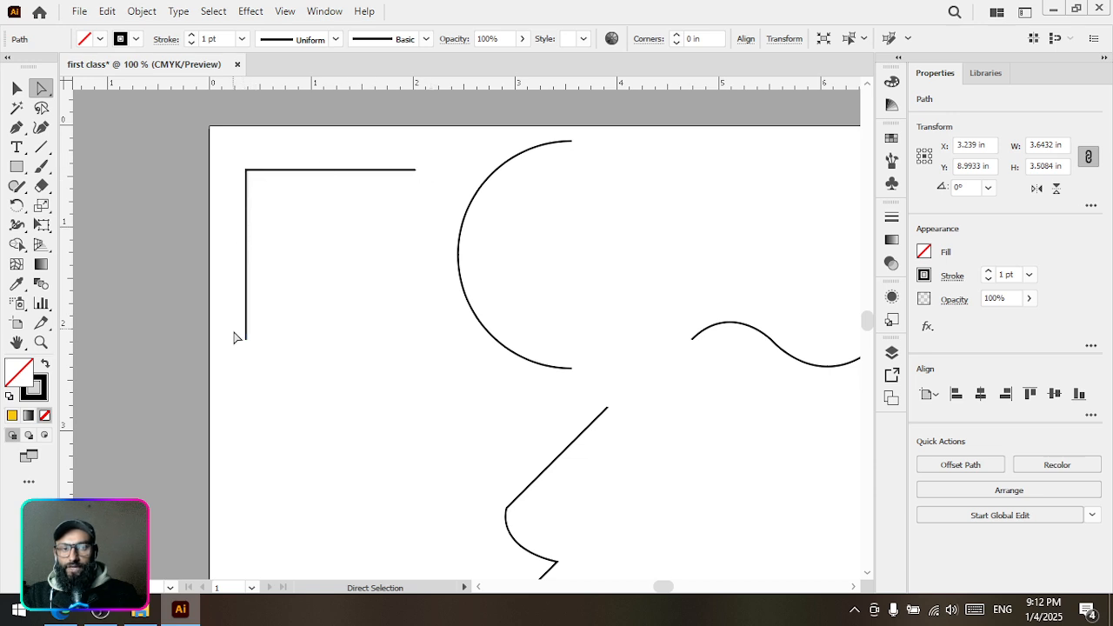
pyautogui.click(417, 171)
pyautogui.click(246, 341)
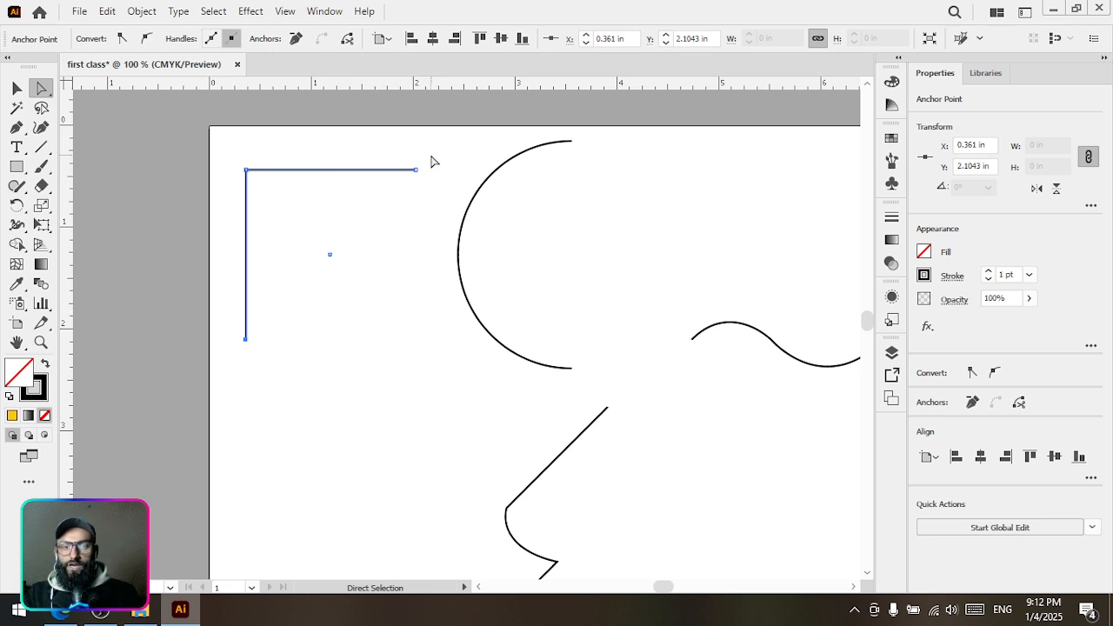
pyautogui.moveTo(407, 185); pyautogui.dragTo(407, 186)
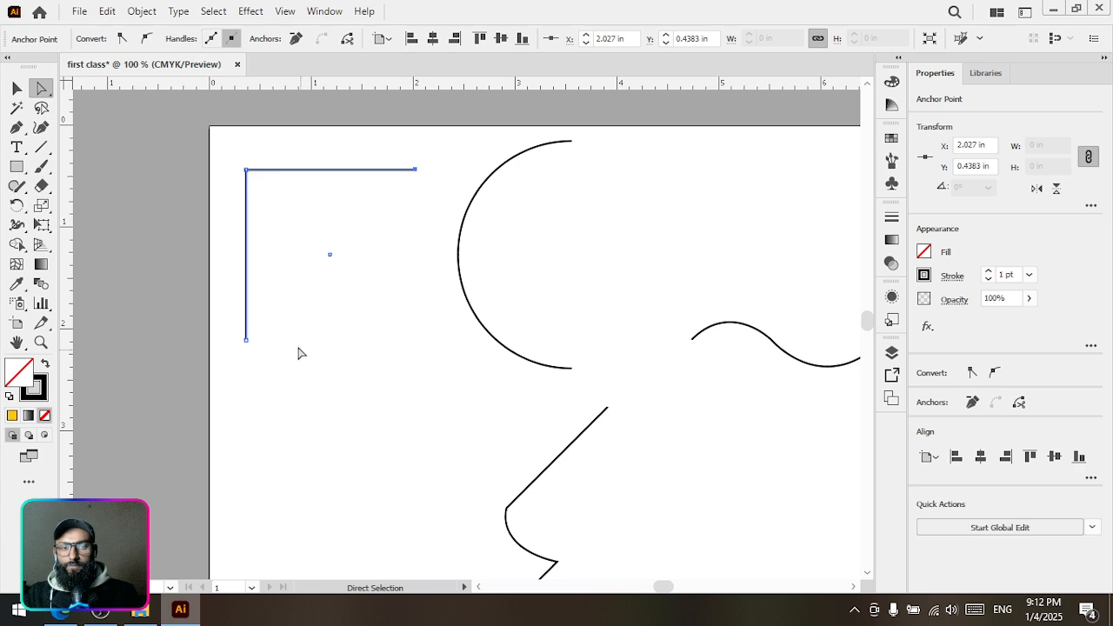
pyautogui.moveTo(286, 325); pyautogui.dragTo(218, 378)
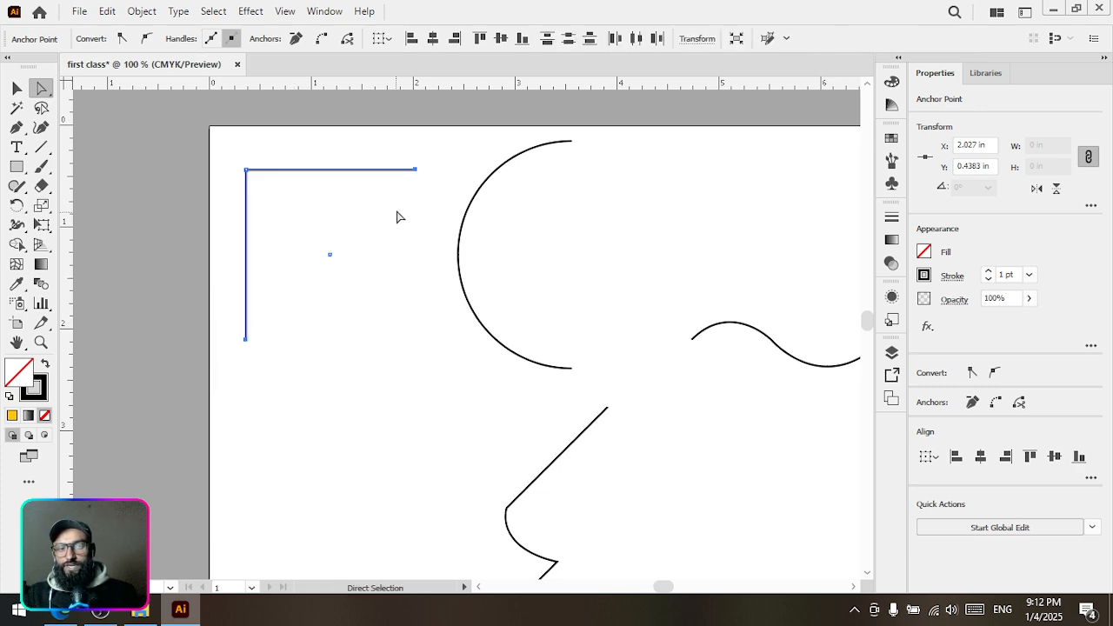
pyautogui.rightClick(334, 254)
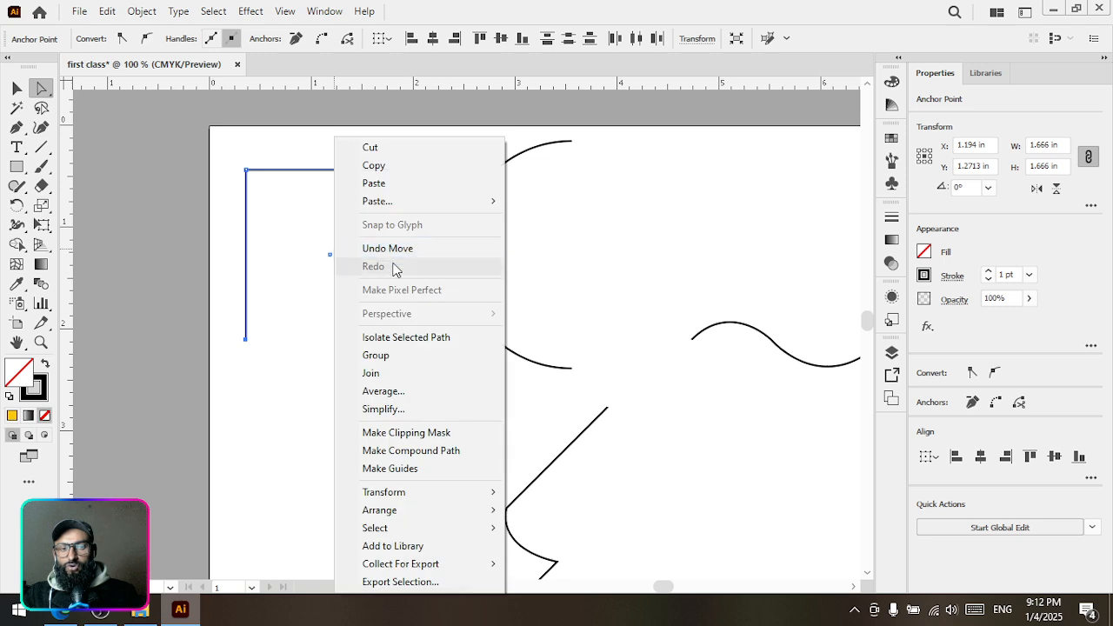
pyautogui.click(371, 373)
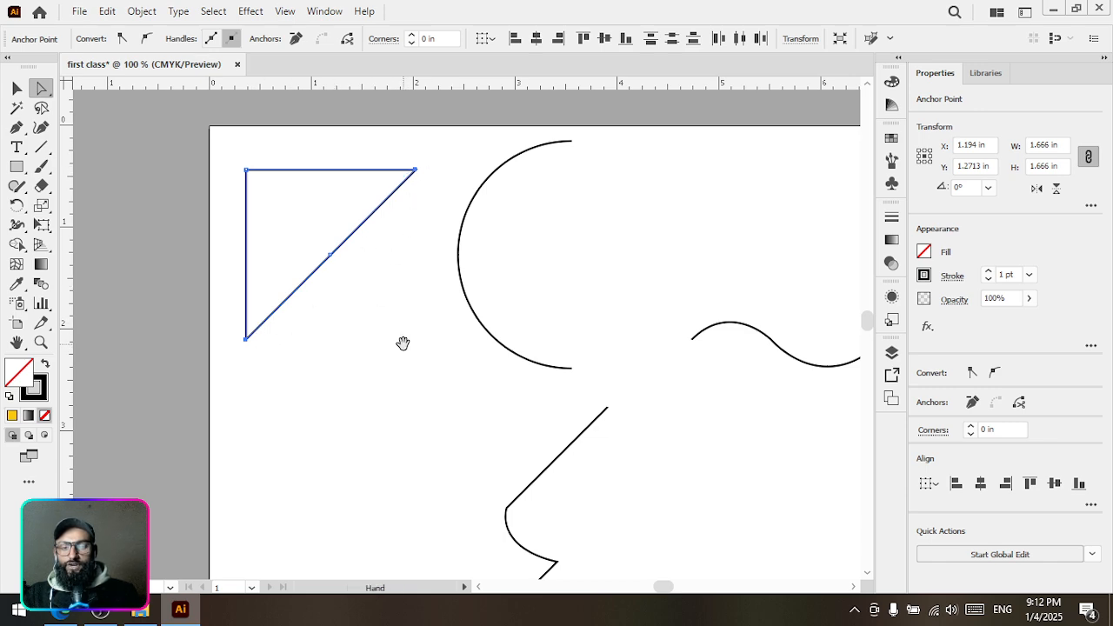
pyautogui.moveTo(403, 343); pyautogui.dragTo(266, 336)
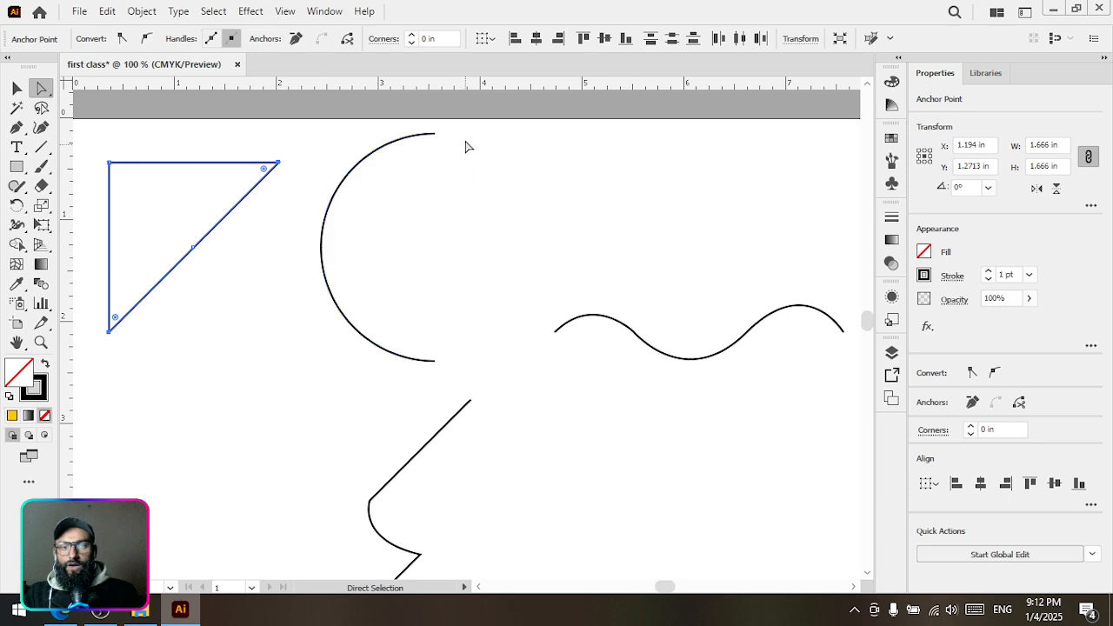
# - Select both open endpoints of the left-facing arc and join them with a straight edge to close the half circle
pyautogui.moveTo(459, 124); pyautogui.dragTo(419, 166)
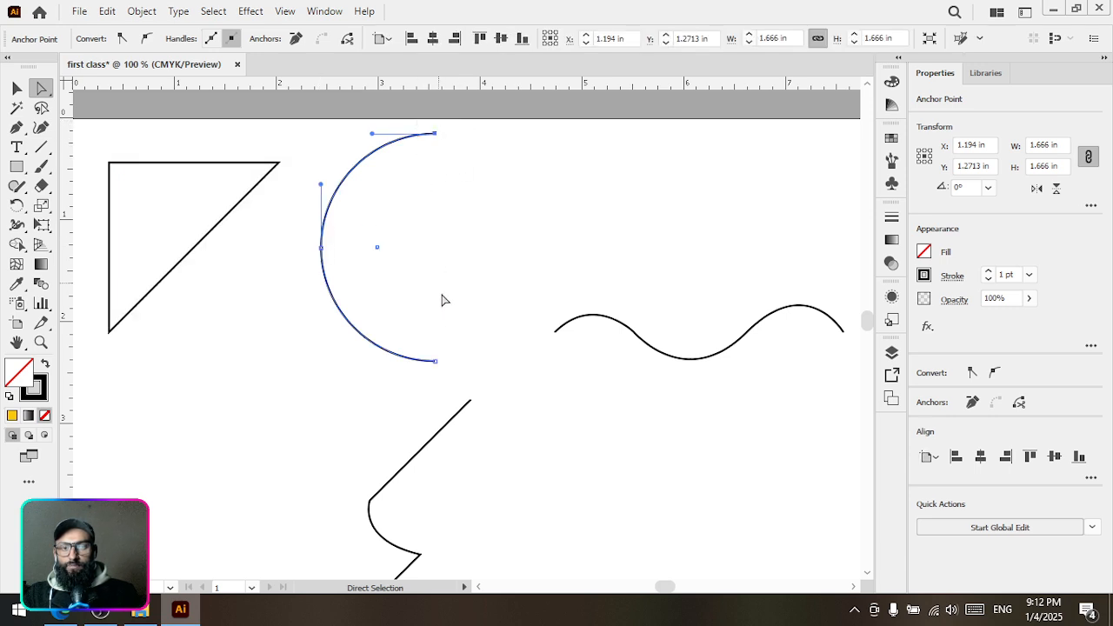
pyautogui.press('shift')
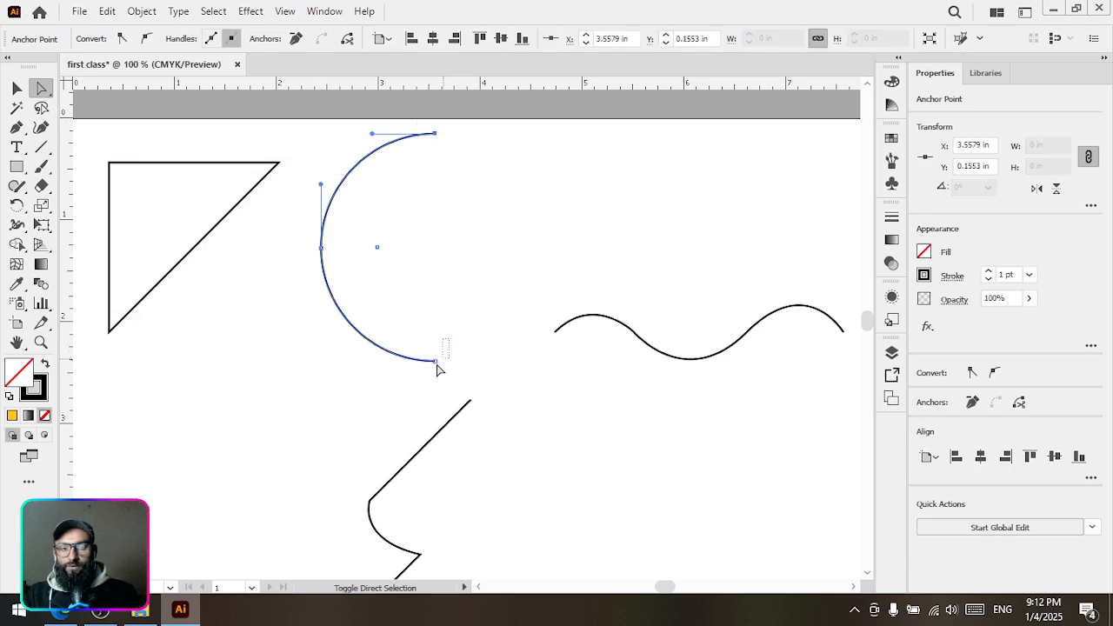
pyautogui.moveTo(438, 370); pyautogui.dragTo(409, 390)
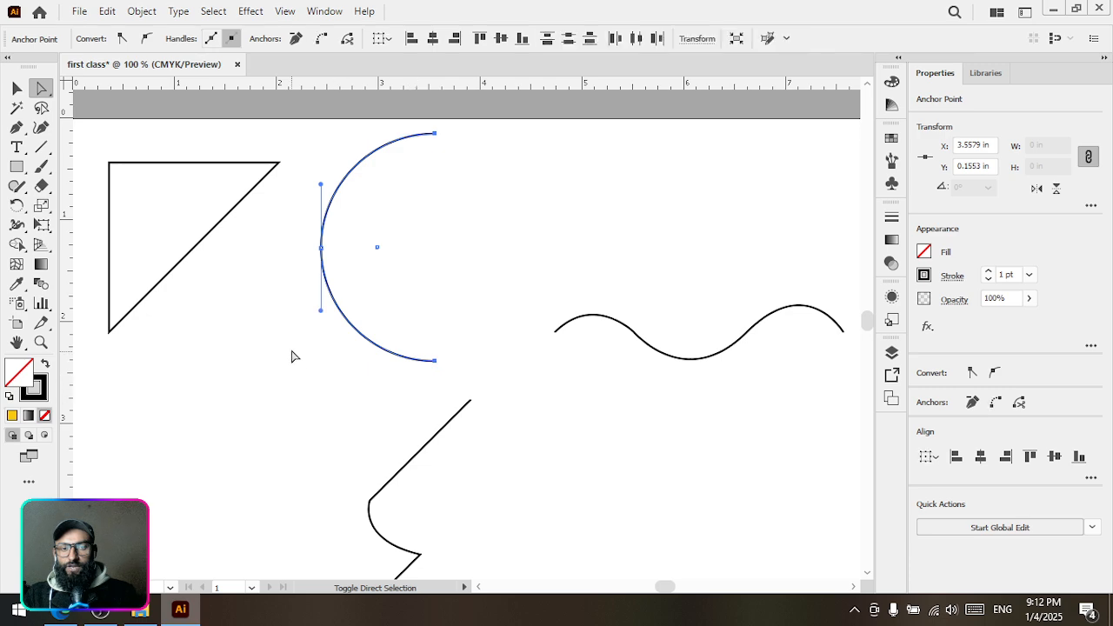
pyautogui.rightClick(392, 224)
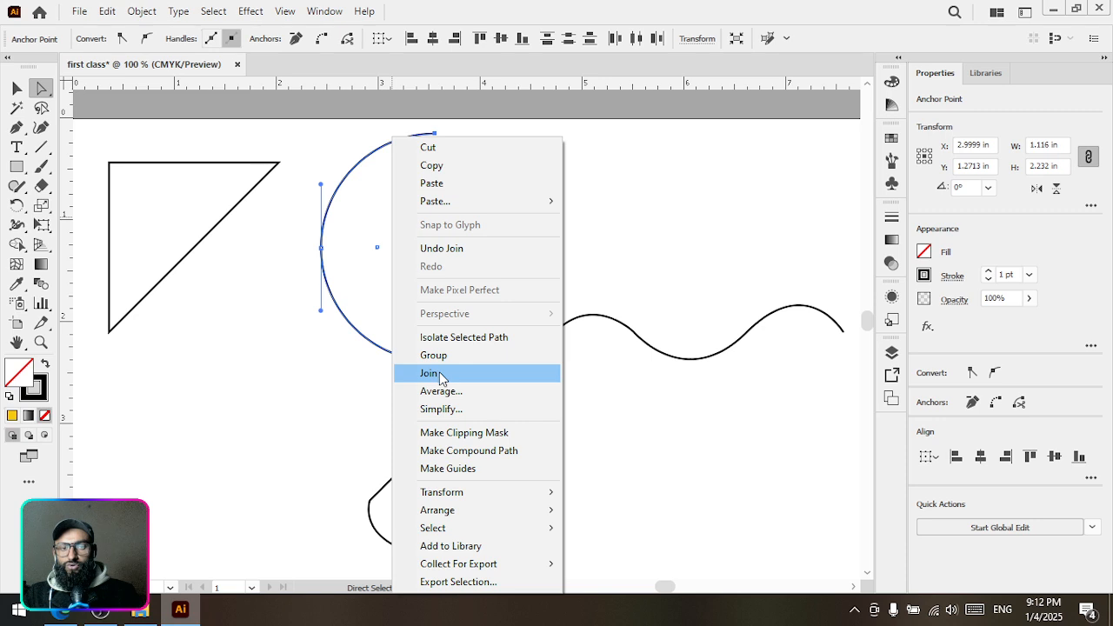
pyautogui.click(442, 376)
pyautogui.click(515, 248)
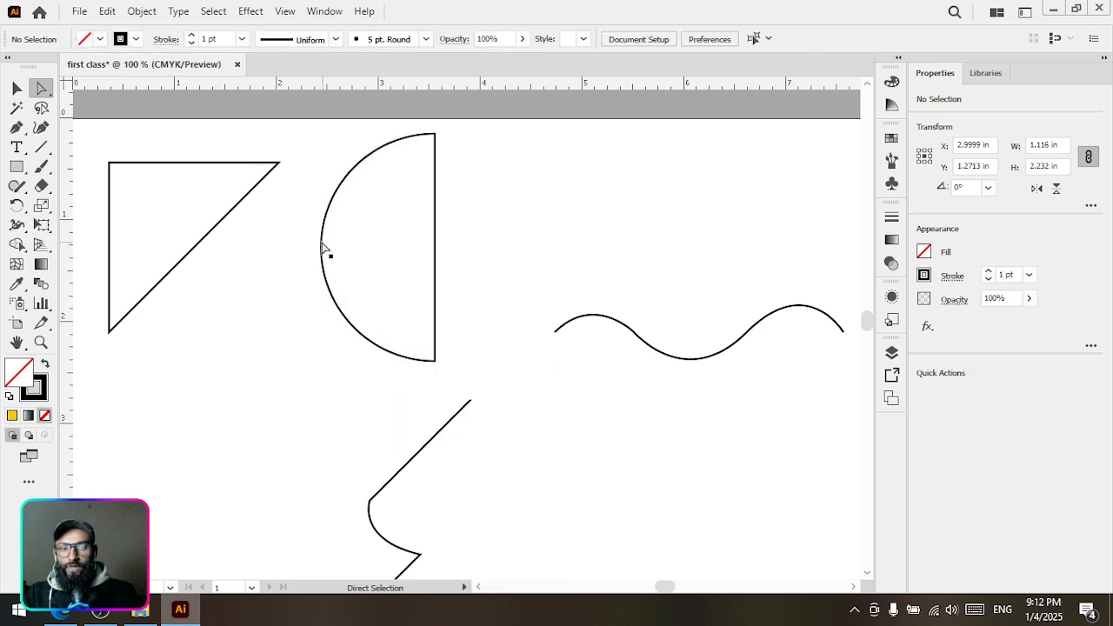
# - Duplicate the zigzag path horizontally so the copy centres at X 4.615 in, and flip the copy horizontally to mirror the original
pyautogui.moveTo(244, 224); pyautogui.dragTo(204, 209)
pyautogui.moveTo(447, 244); pyautogui.dragTo(356, 120)
pyautogui.moveTo(439, 362); pyautogui.dragTo(441, 214)
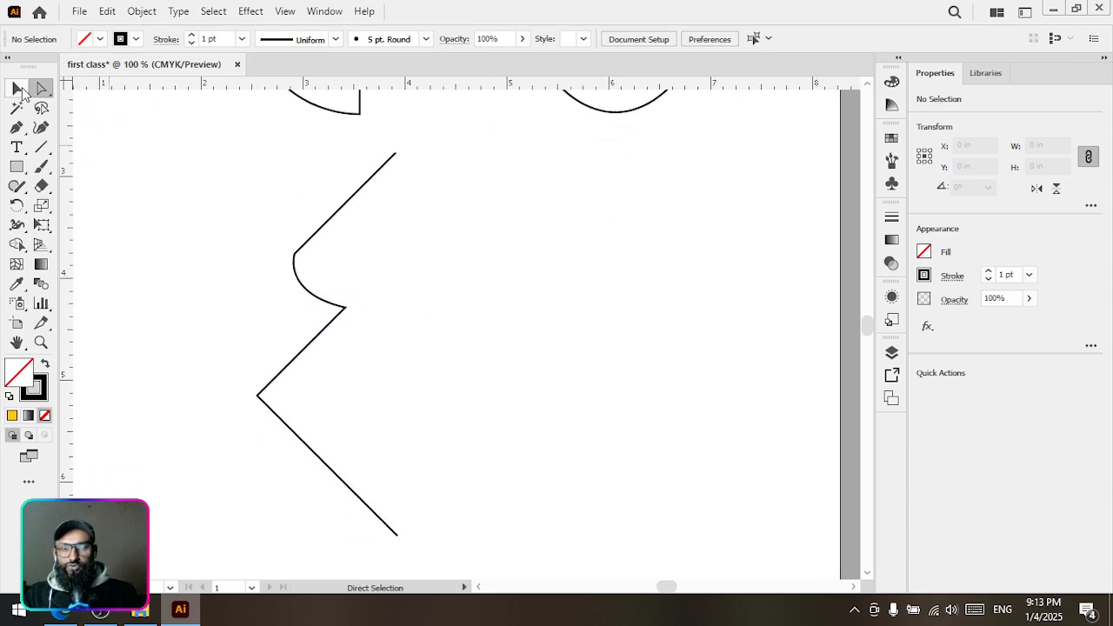
pyautogui.click(20, 91)
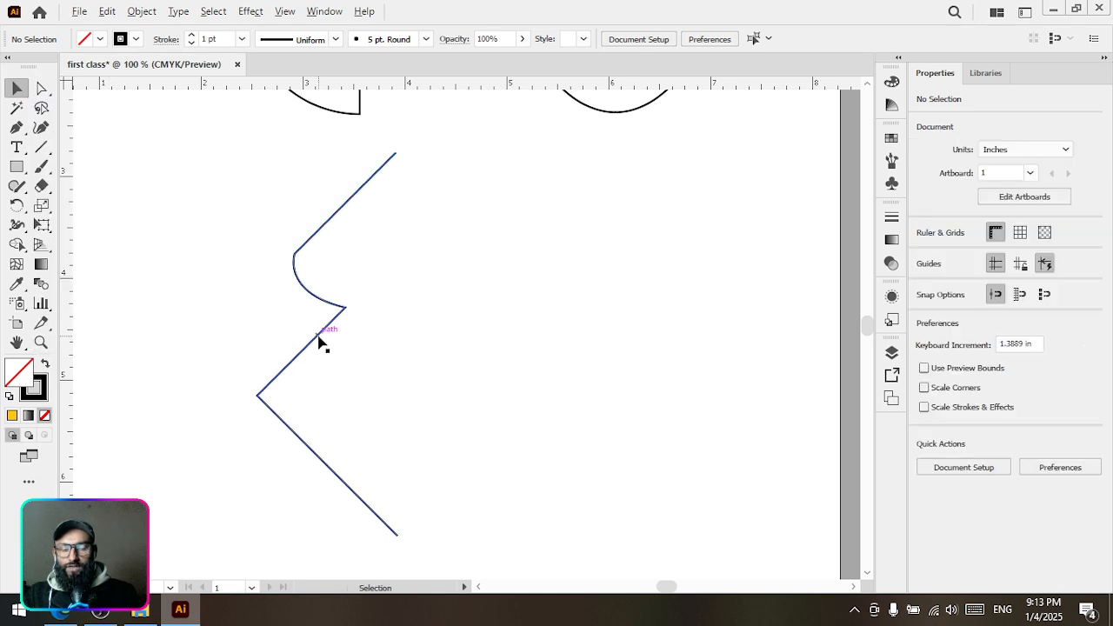
pyautogui.moveTo(318, 341); pyautogui.dragTo(463, 345)
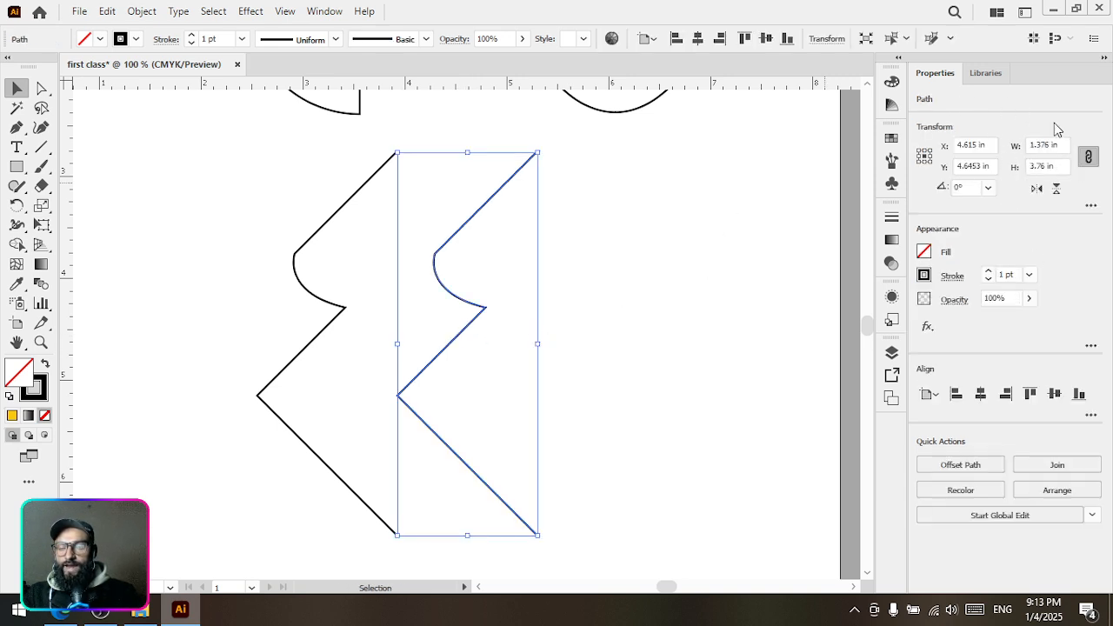
pyautogui.click(1037, 190)
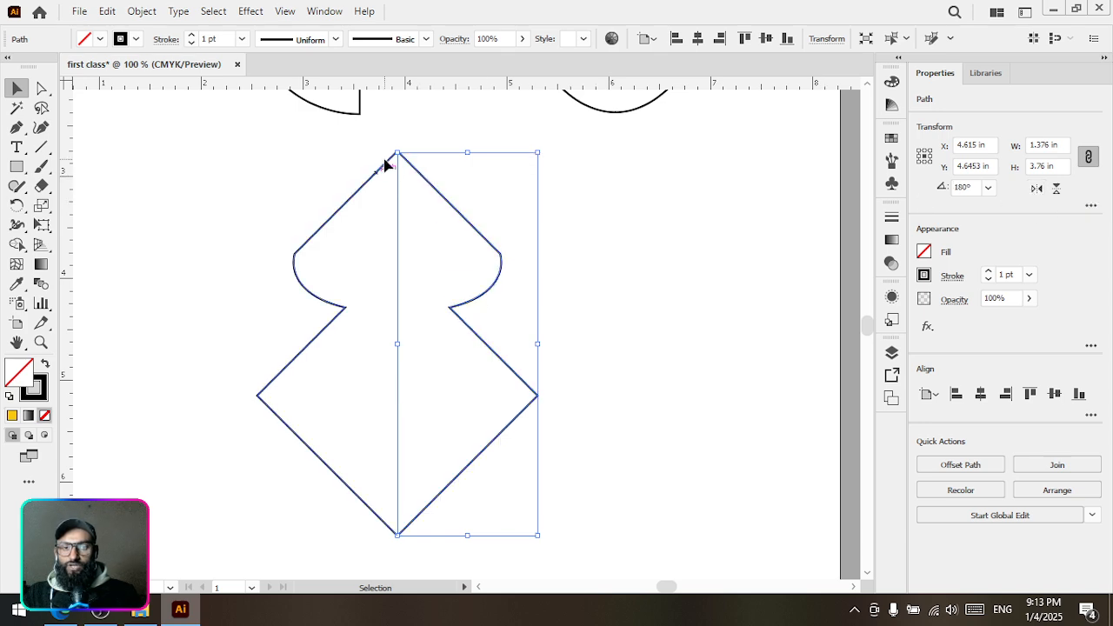
# - Examine the upper endpoints of the two mirrored paths up close for a gap between them
pyautogui.click(391, 212)
pyautogui.scroll(3, 402, 161)
pyautogui.moveTo(388, 207); pyautogui.dragTo(469, 295)
pyautogui.scroll(2, 466, 242)
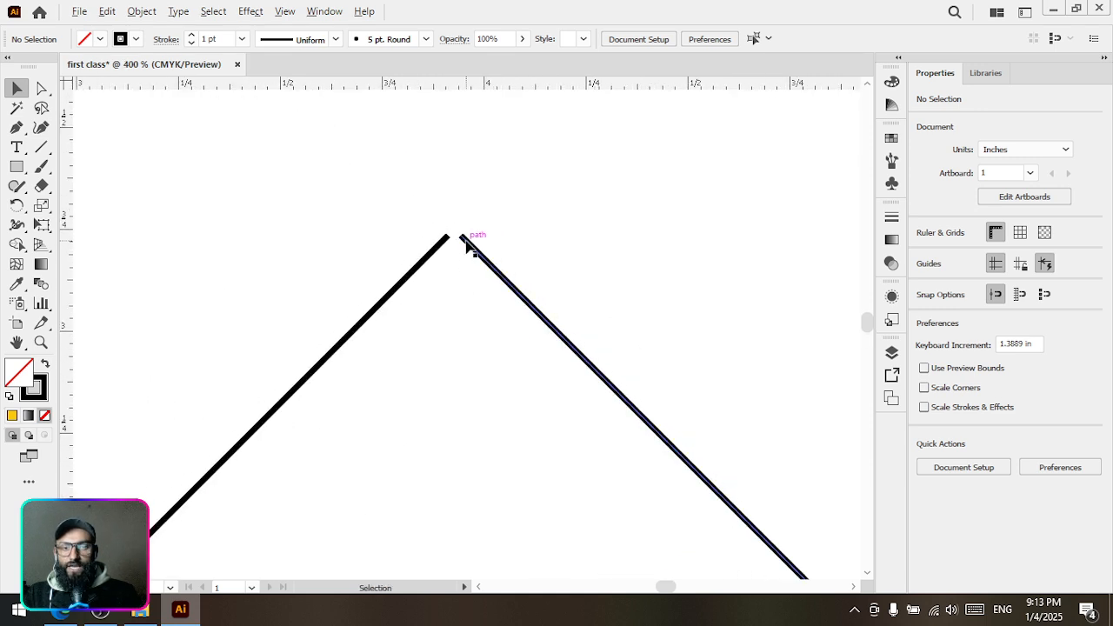
pyautogui.click(412, 263)
pyautogui.click(476, 193)
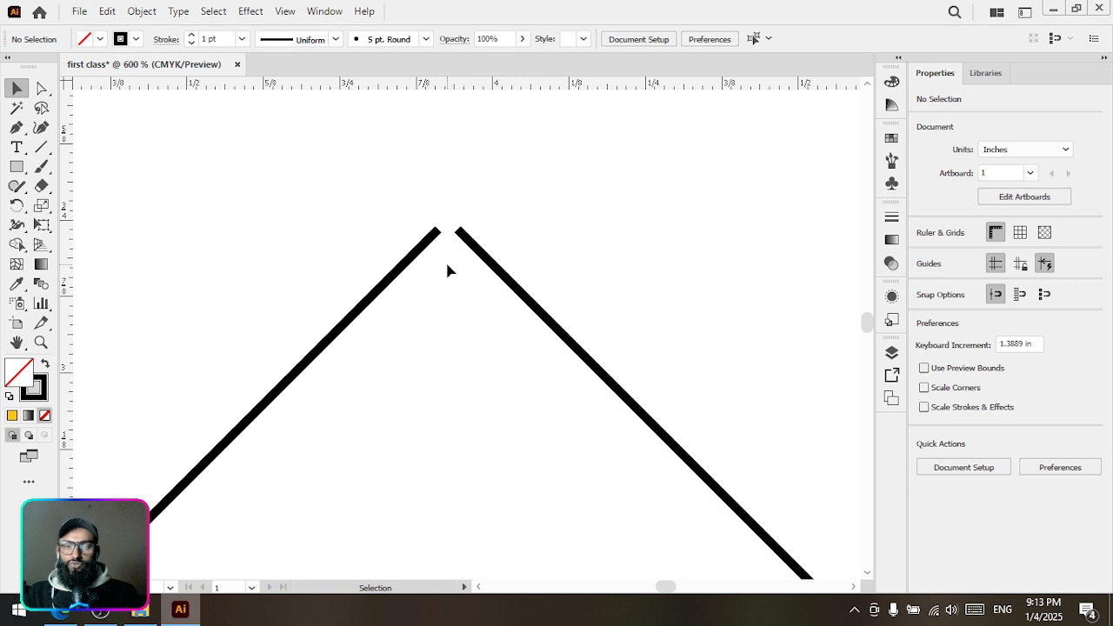
pyautogui.scroll(-2, 478, 266)
pyautogui.moveTo(504, 362); pyautogui.dragTo(449, 372)
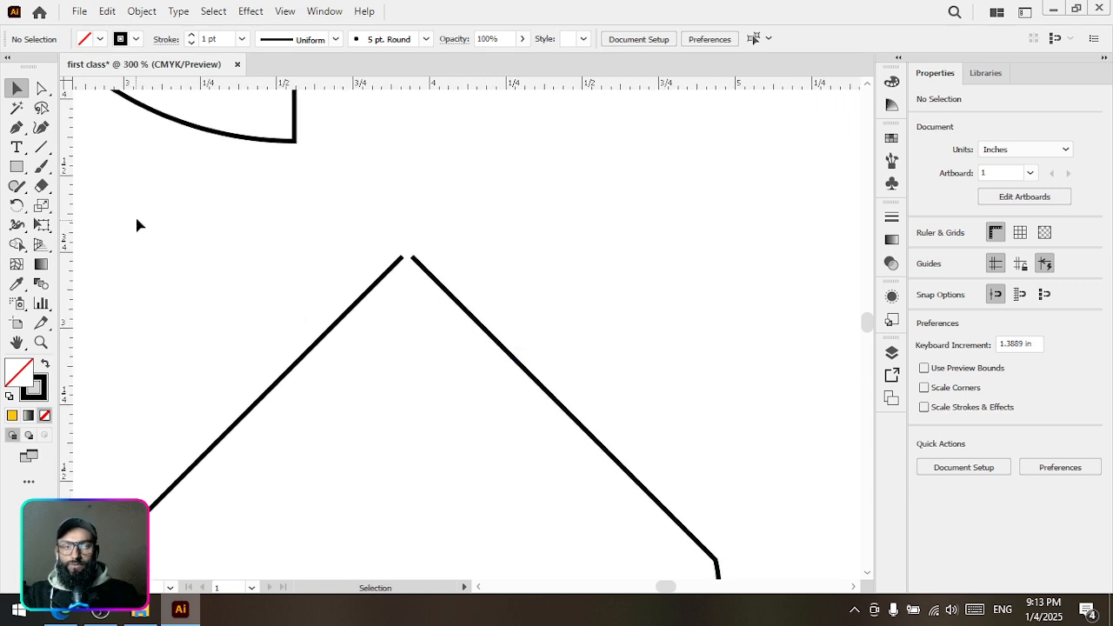
pyautogui.scroll(2, 395, 281)
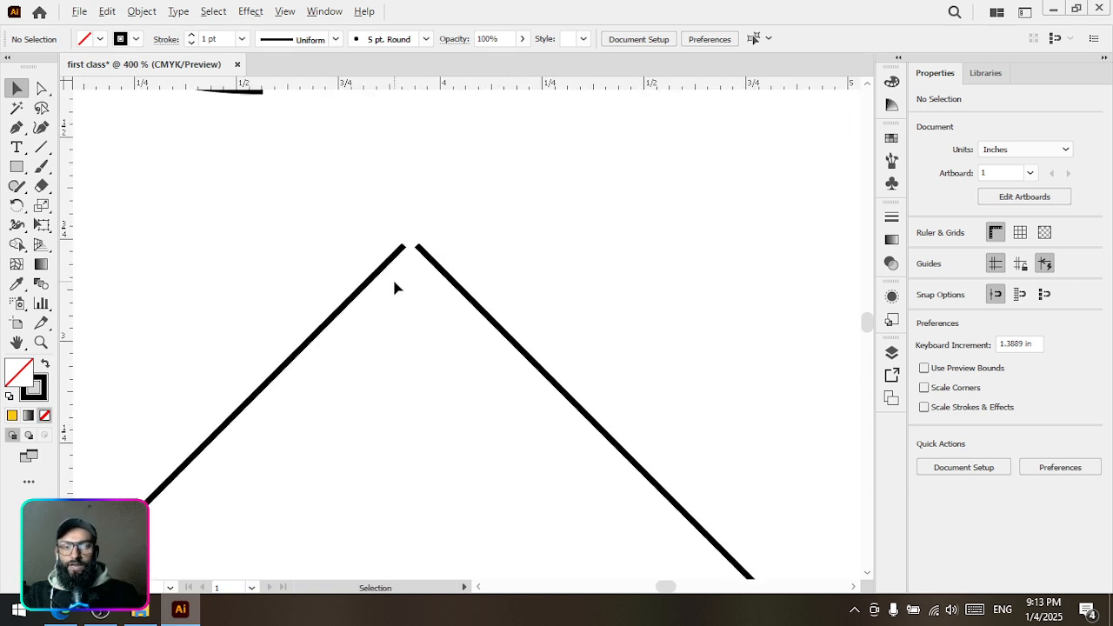
# - Try to join the two separated upper endpoints of the mirrored paths directly, and undo the join
pyautogui.click(41, 88)
pyautogui.moveTo(484, 184); pyautogui.dragTo(340, 292)
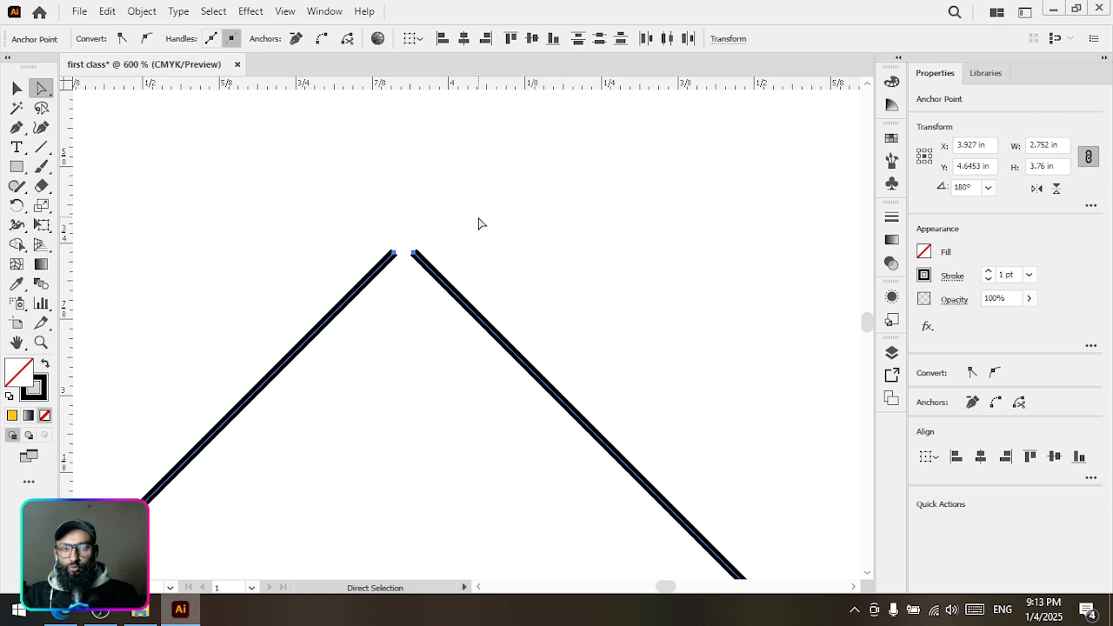
pyautogui.moveTo(479, 224); pyautogui.dragTo(289, 297)
pyautogui.rightClick(536, 181)
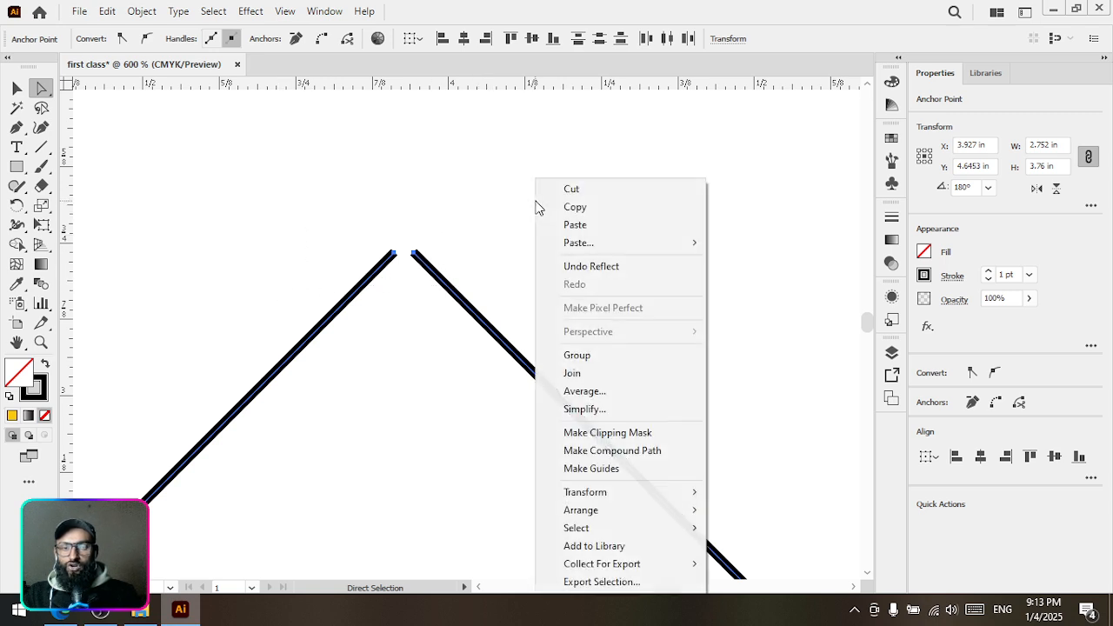
pyautogui.click(573, 374)
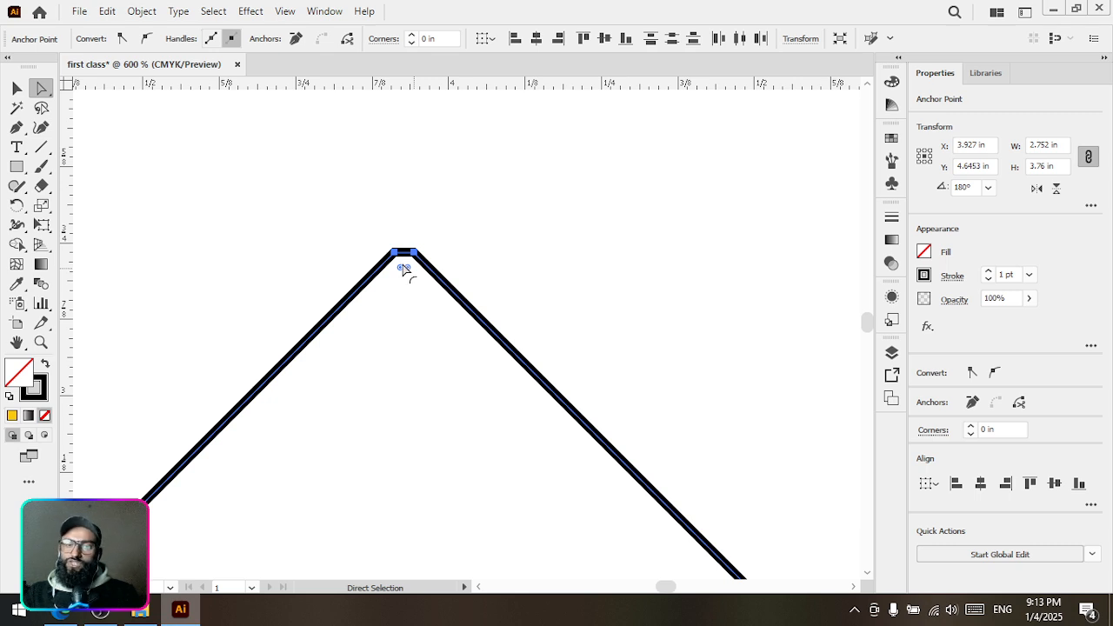
pyautogui.press('Delete')
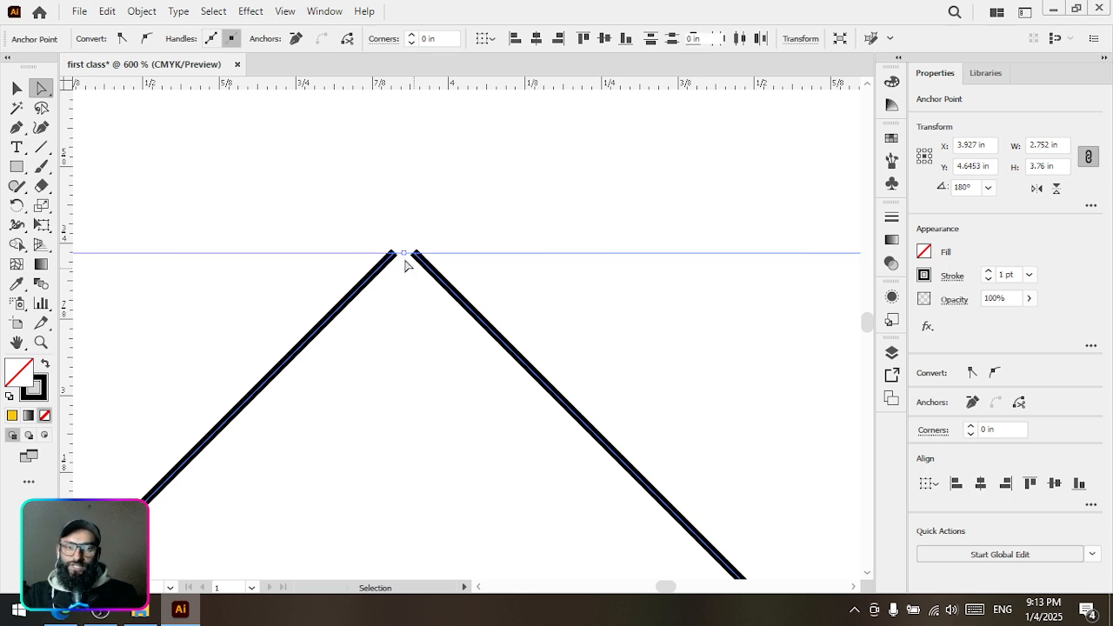
# - Select the two upper endpoints of the mirrored paths, average them on both axes, and join them into a single anchor point
pyautogui.click(486, 214)
pyautogui.moveTo(485, 214); pyautogui.dragTo(389, 291)
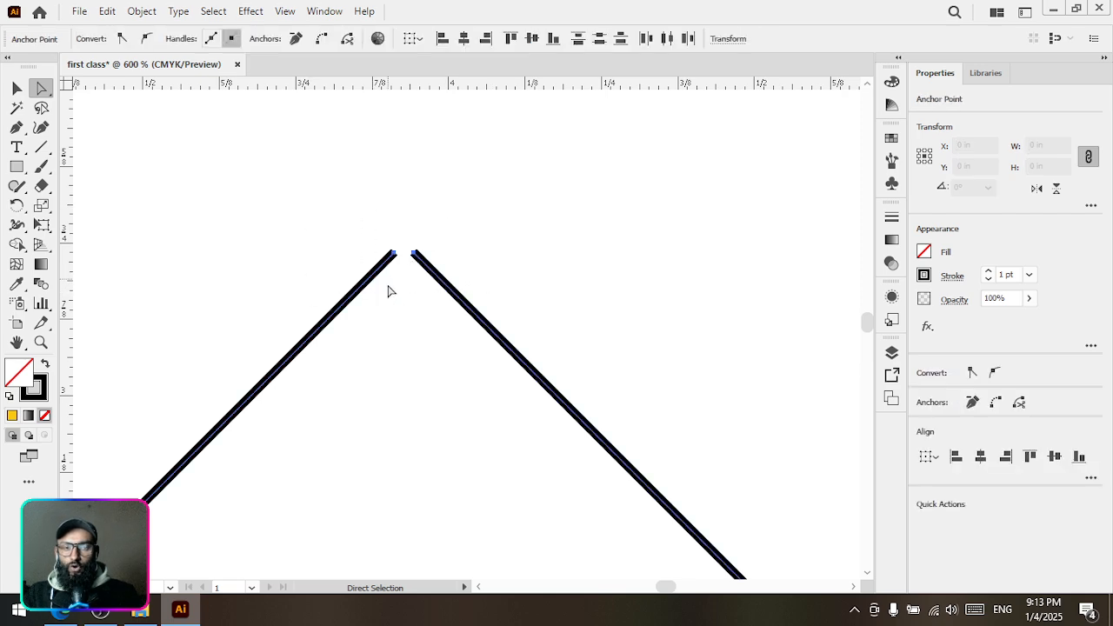
pyautogui.rightClick(439, 261)
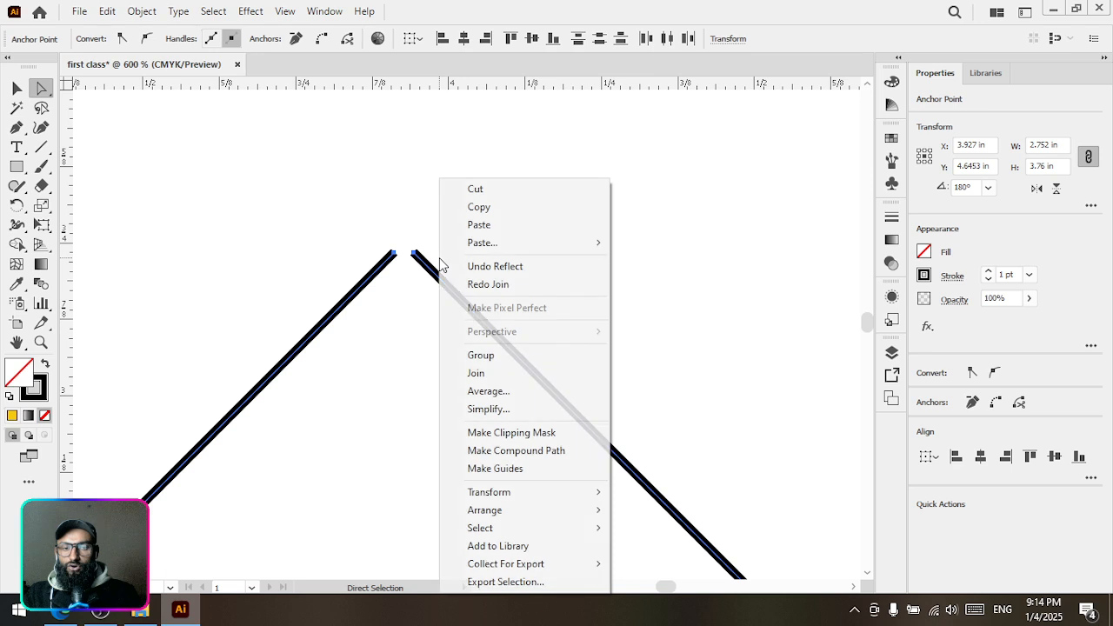
pyautogui.click(484, 393)
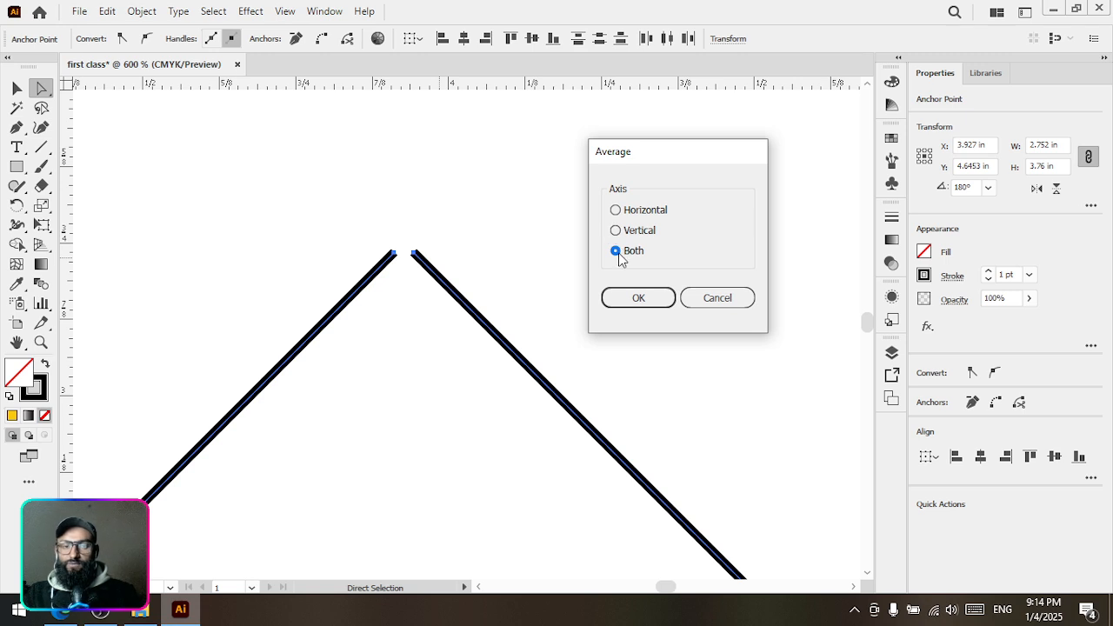
pyautogui.click(645, 304)
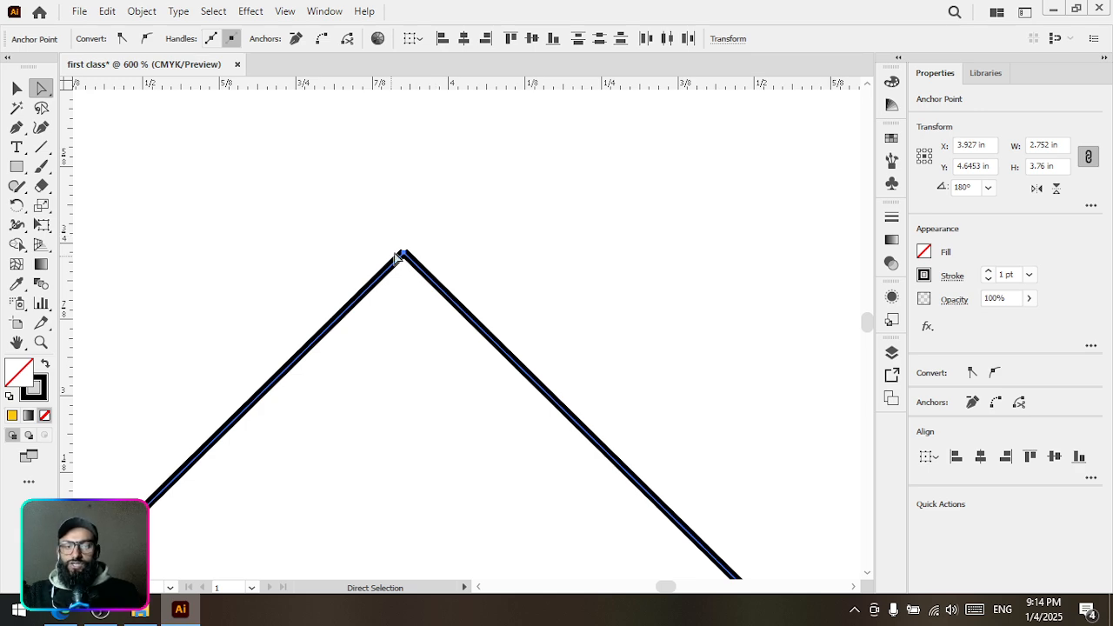
pyautogui.rightClick(454, 239)
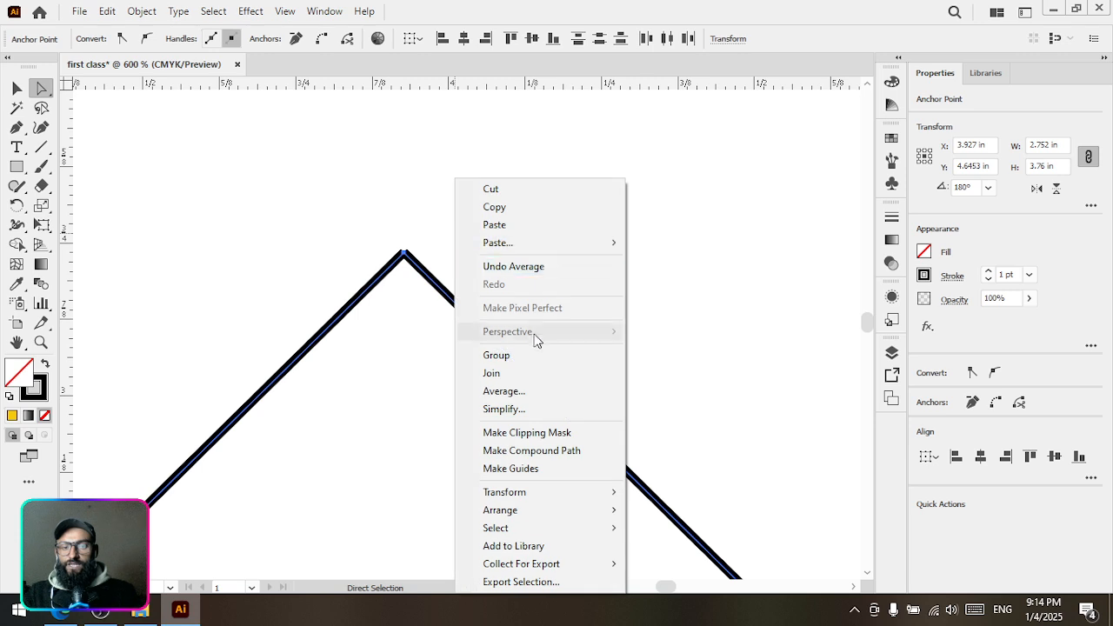
pyautogui.click(503, 372)
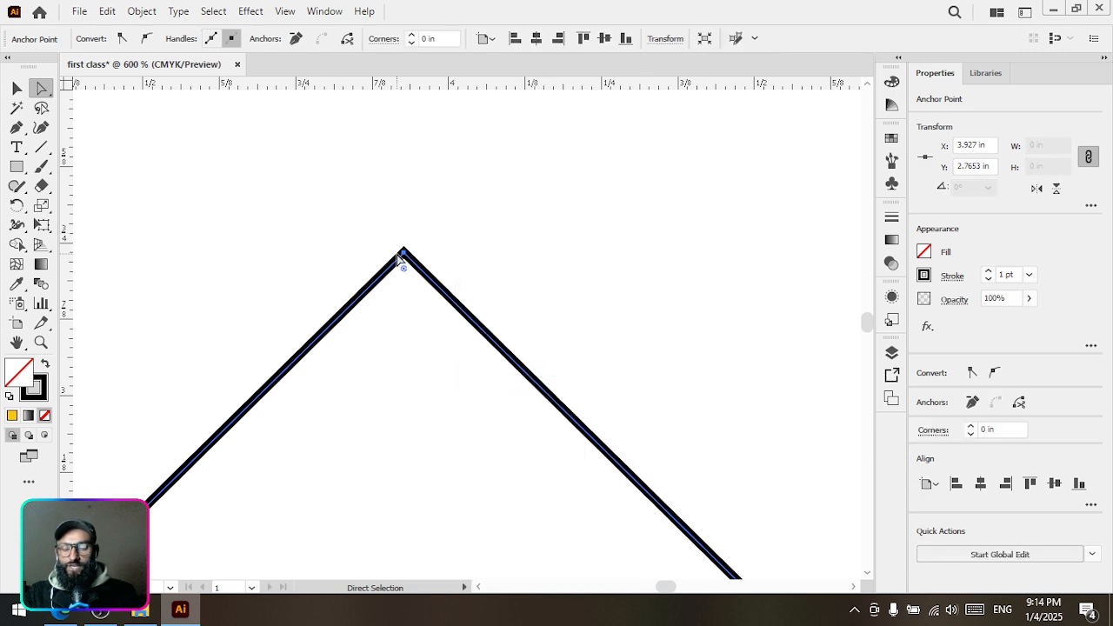
# - Select the coincident endpoints at the bottom tip of the mirrored figure and join them to close the shape
pyautogui.scroll(4, 397, 255)
pyautogui.scroll(-6, 445, 290)
pyautogui.moveTo(471, 440); pyautogui.dragTo(458, 311)
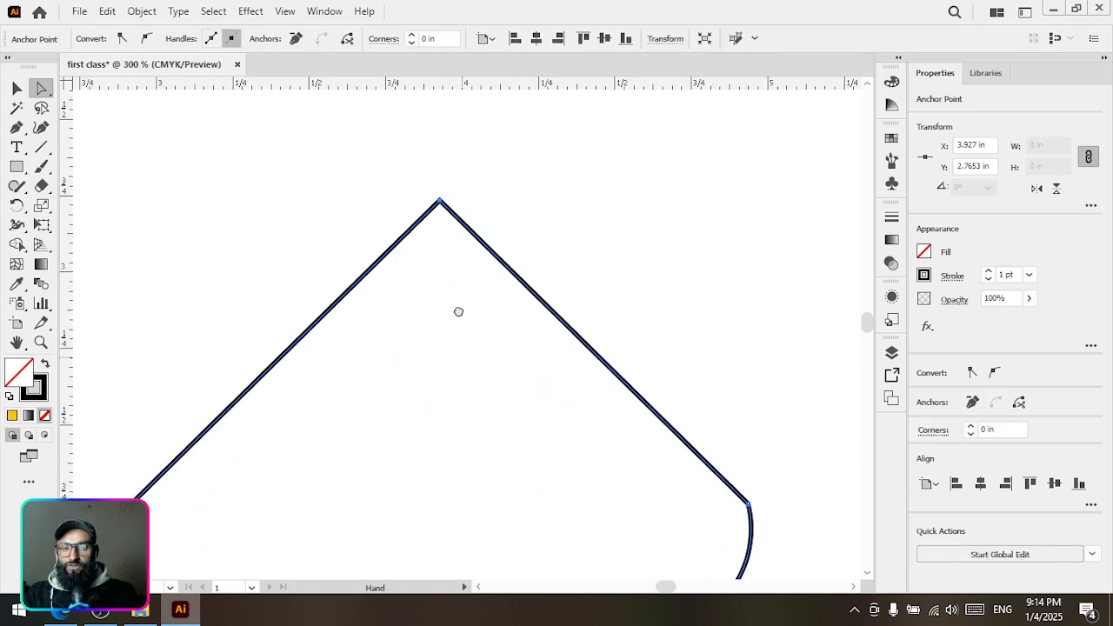
pyautogui.scroll(-5, 459, 311)
pyautogui.scroll(-3, 435, 403)
pyautogui.scroll(3, 443, 346)
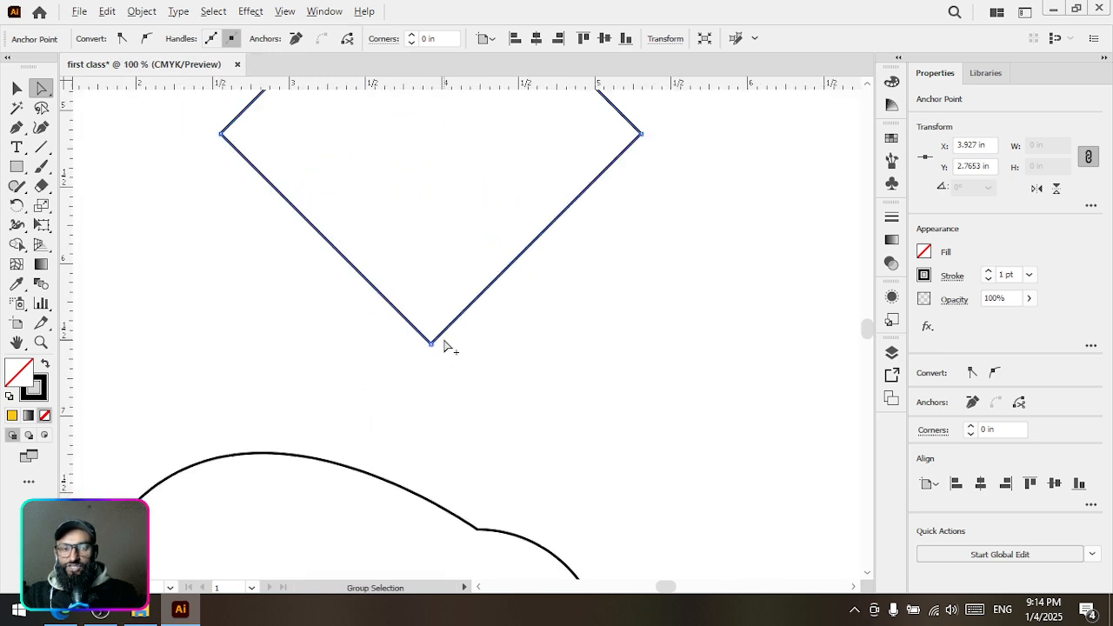
pyautogui.scroll(10, 444, 347)
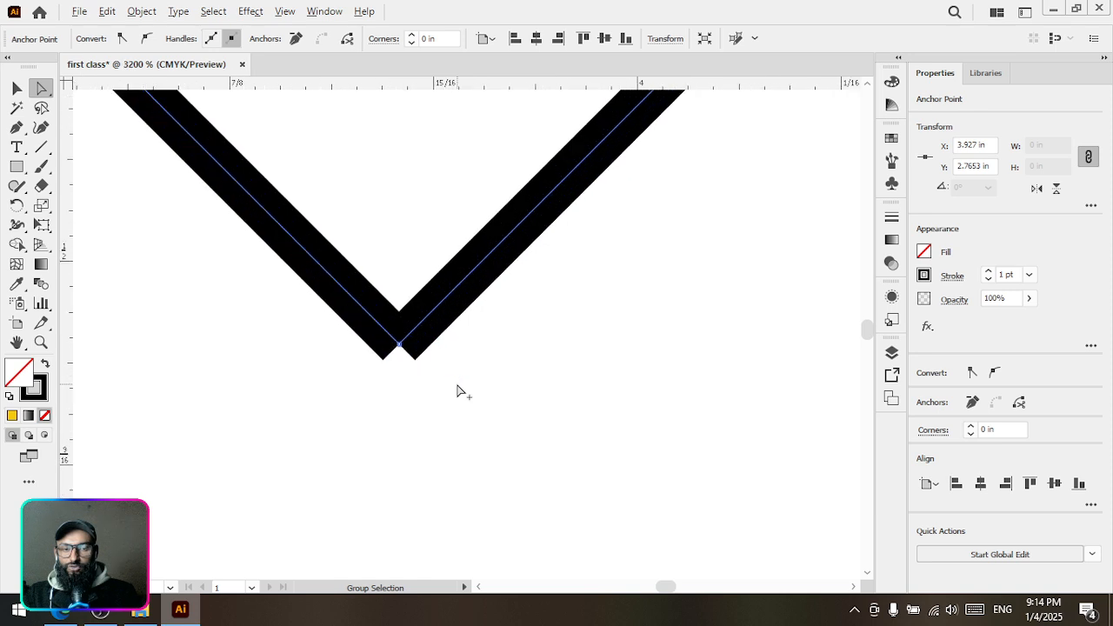
pyautogui.scroll(2, 435, 400)
pyautogui.moveTo(514, 433); pyautogui.dragTo(370, 296)
pyautogui.rightClick(470, 343)
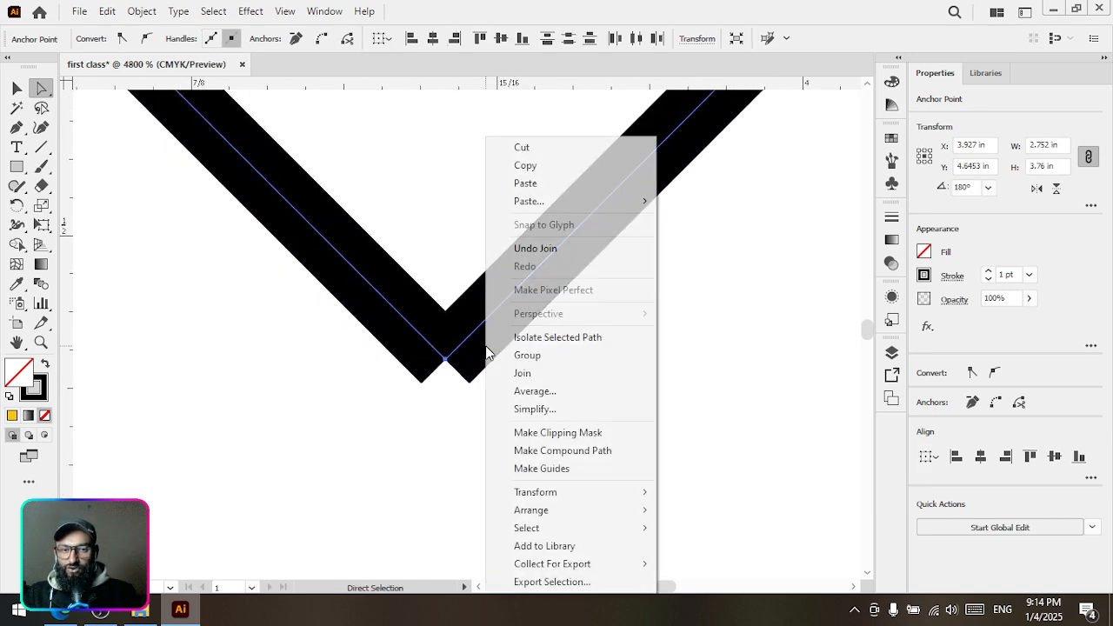
pyautogui.click(544, 375)
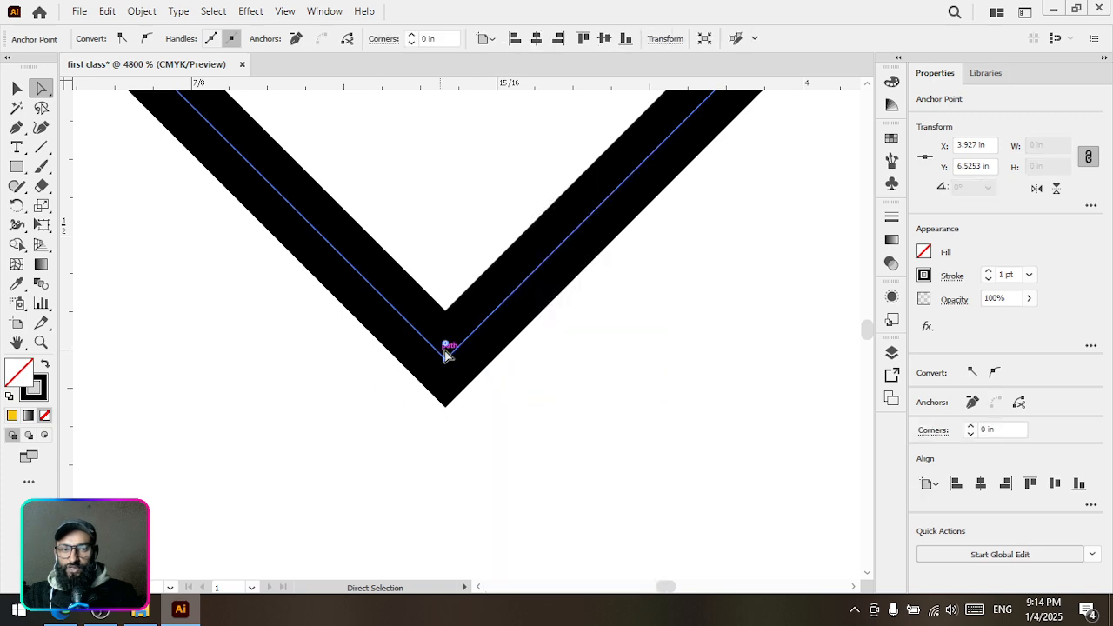
# - Move the wavy path's anchor before its last crest to about X 6.73 in, Y 1.34 in, and extend its lower handle downward
pyautogui.scroll(-6, 479, 343)
pyautogui.scroll(-5, 539, 276)
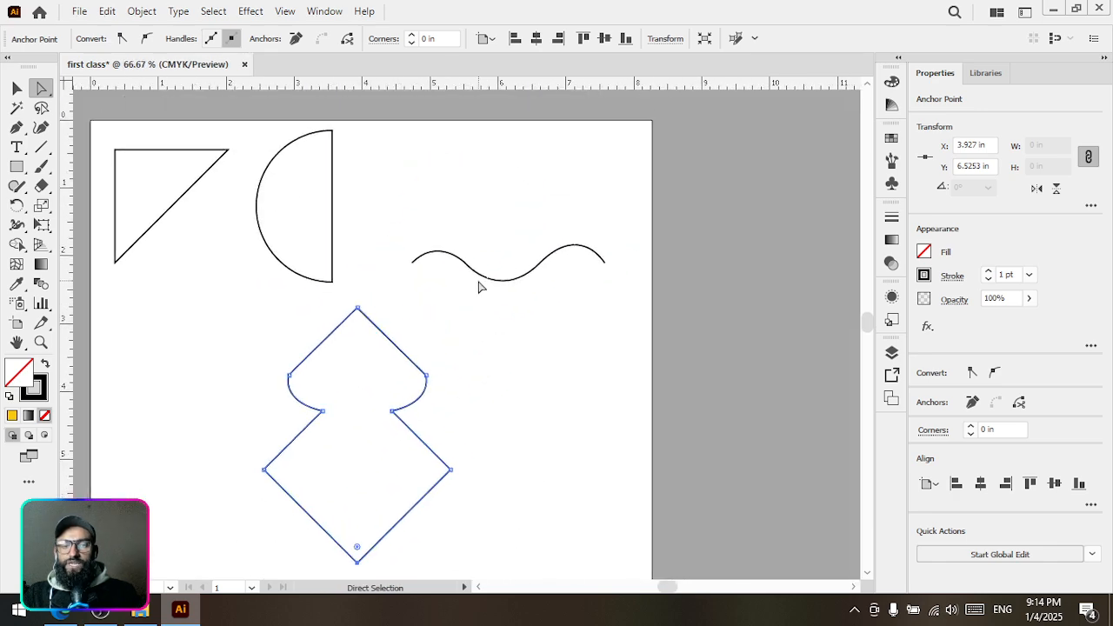
pyautogui.scroll(4, 510, 290)
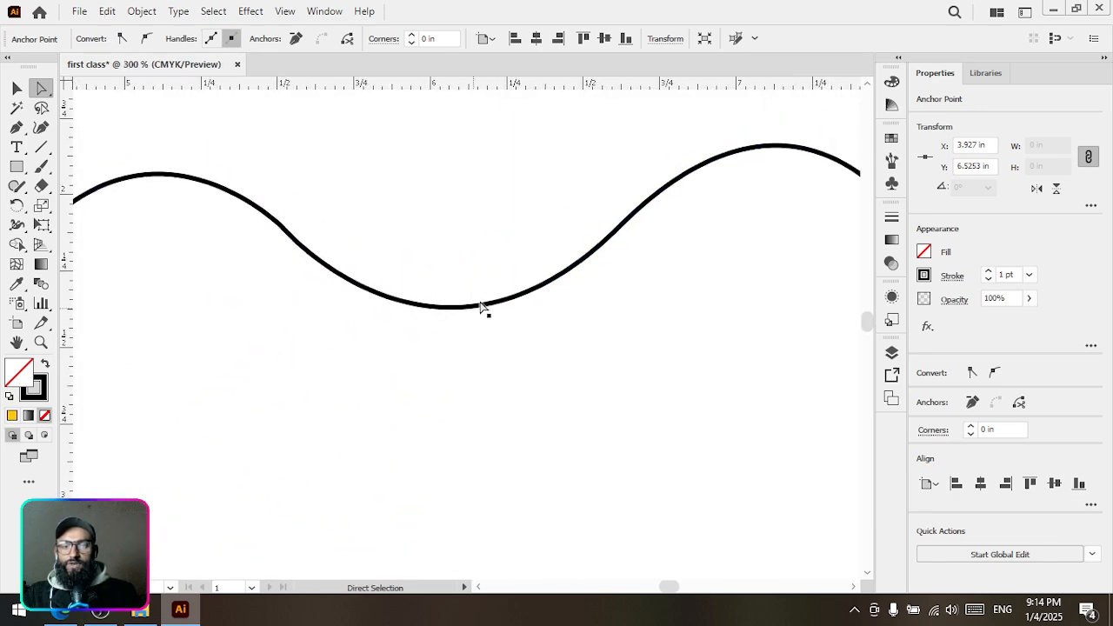
pyautogui.scroll(-2, 484, 305)
pyautogui.click(584, 235)
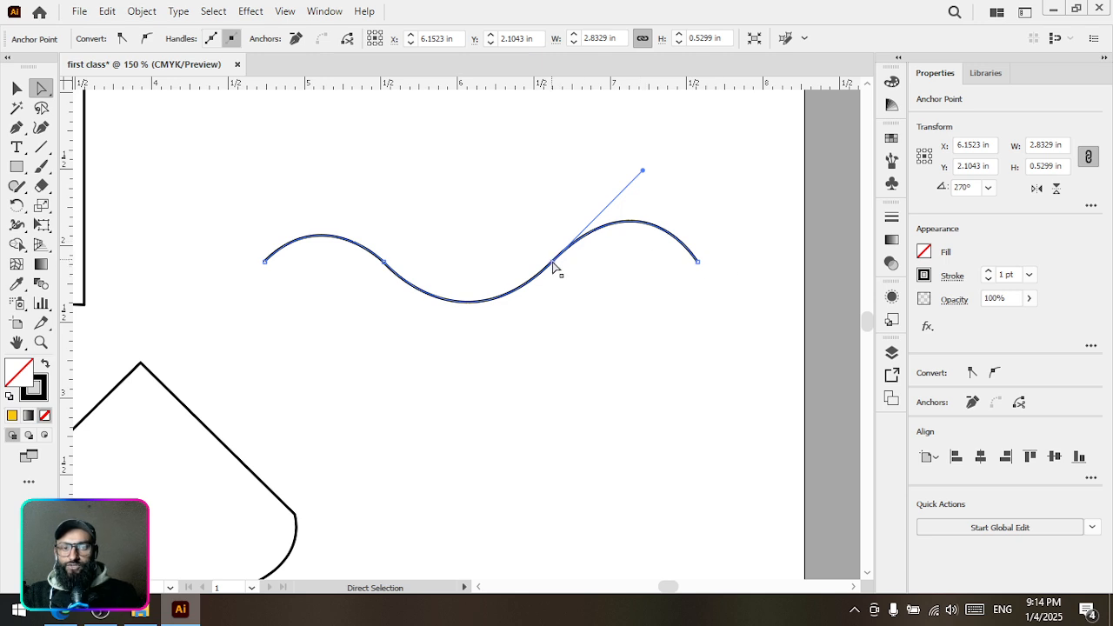
pyautogui.click(555, 265)
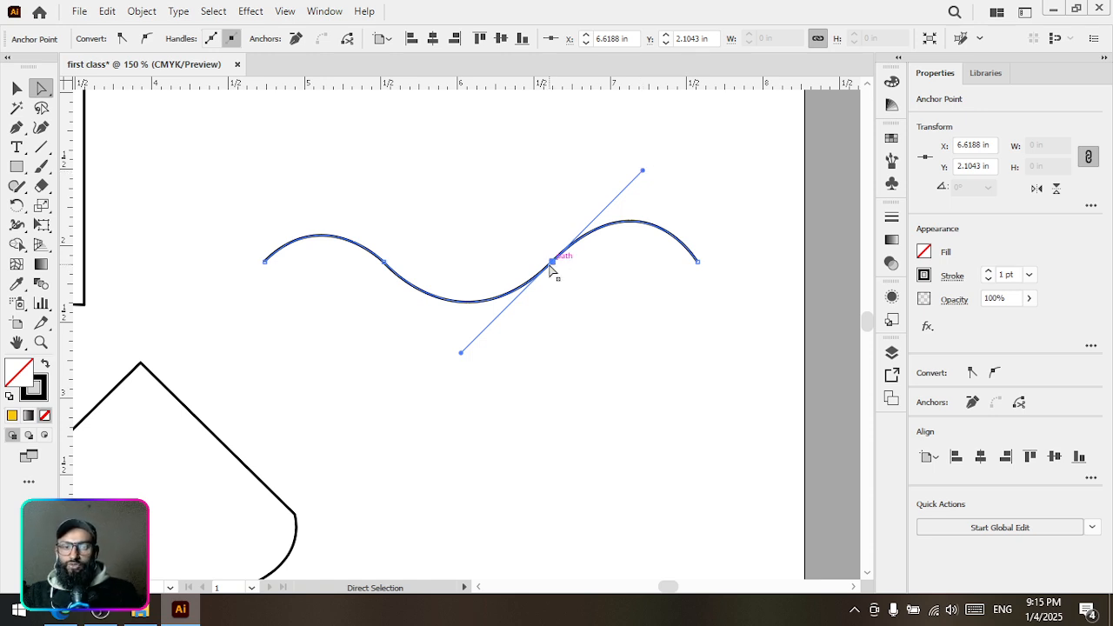
pyautogui.moveTo(554, 270); pyautogui.dragTo(568, 148)
pyautogui.moveTo(477, 234); pyautogui.dragTo(475, 358)
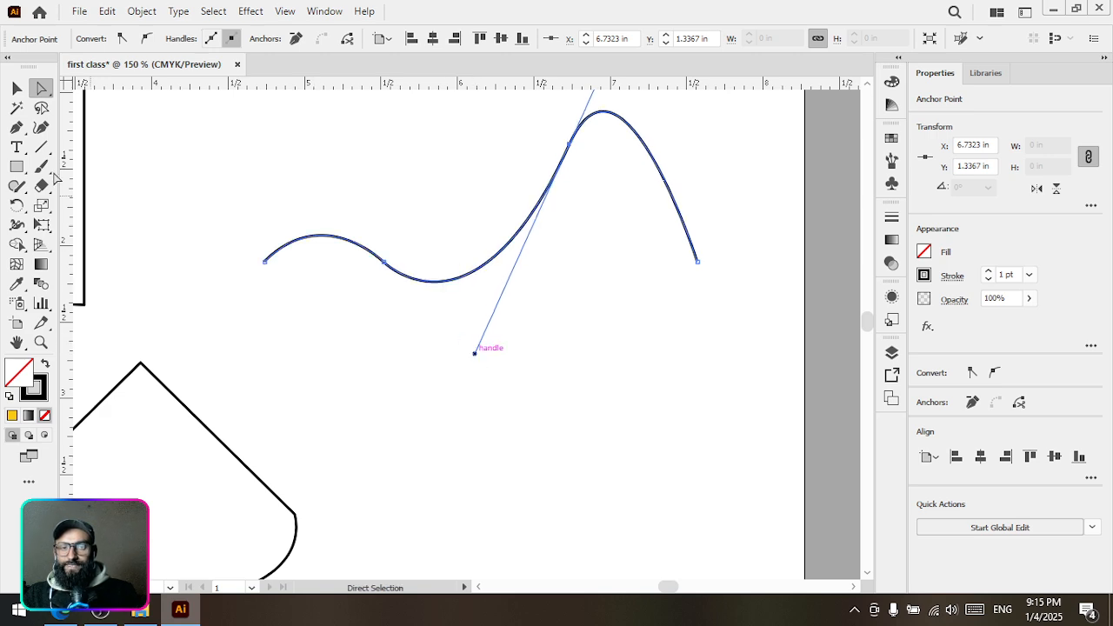
pyautogui.click(17, 88)
pyautogui.click(560, 258)
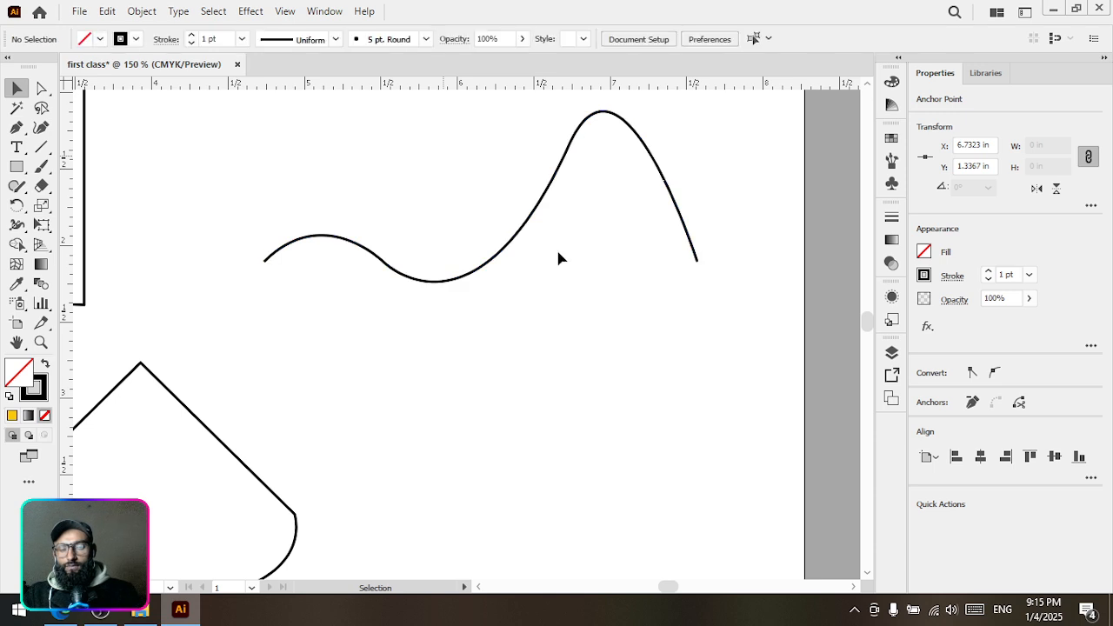
pyautogui.scroll(-3, 558, 252)
pyautogui.moveTo(567, 330); pyautogui.dragTo(597, 210)
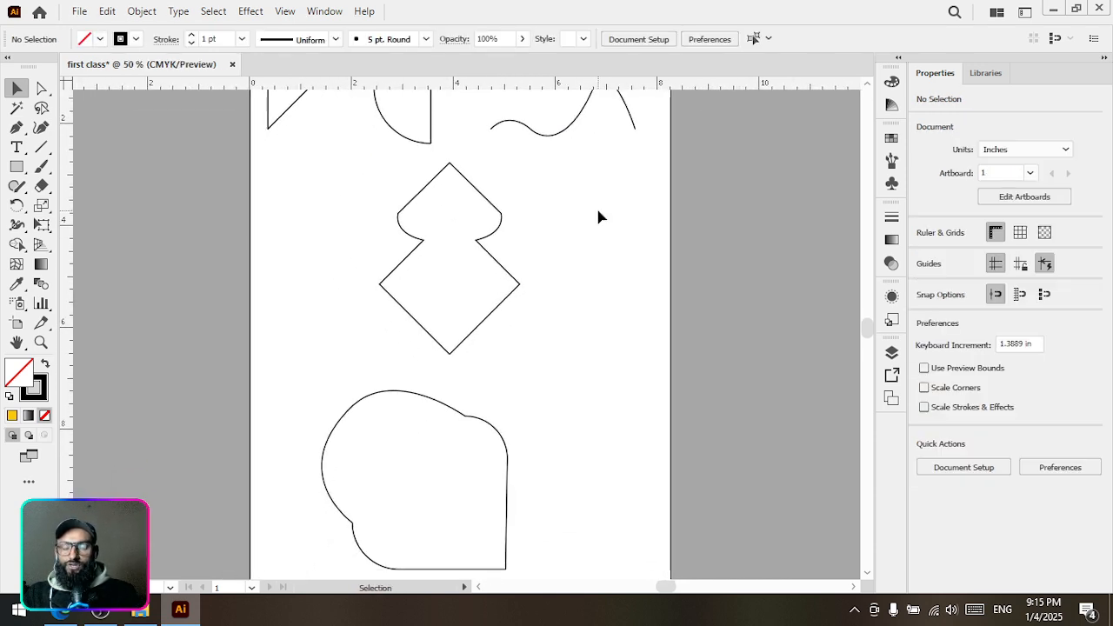
pyautogui.moveTo(499, 194); pyautogui.dragTo(493, 266)
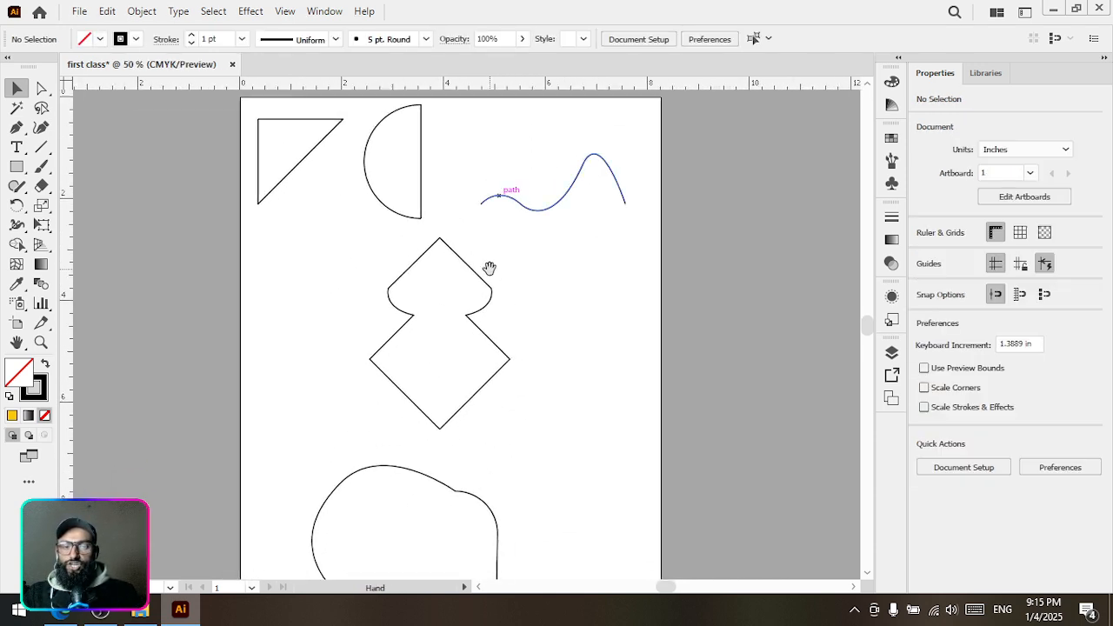